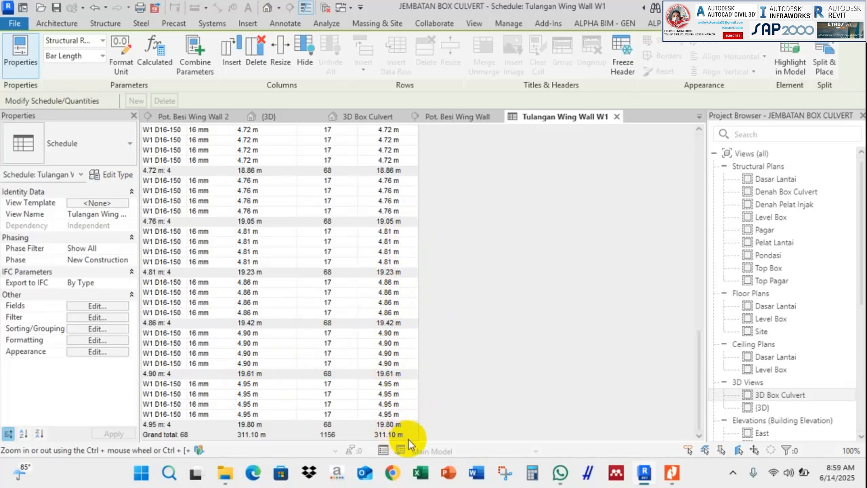
Step: Widen the Type column of the Tulangan Wing Wall W1 schedule
scroll(387, 367, up, 15)
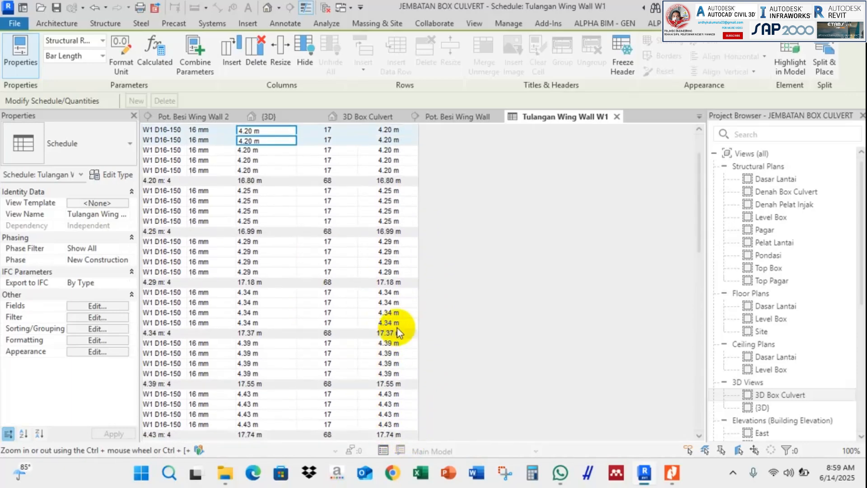
scroll(397, 316, up, 3)
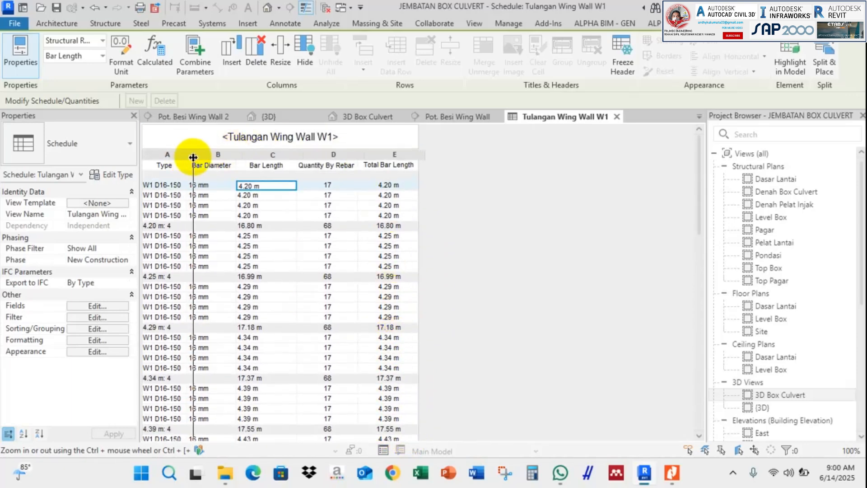
drag(186, 159, 251, 156)
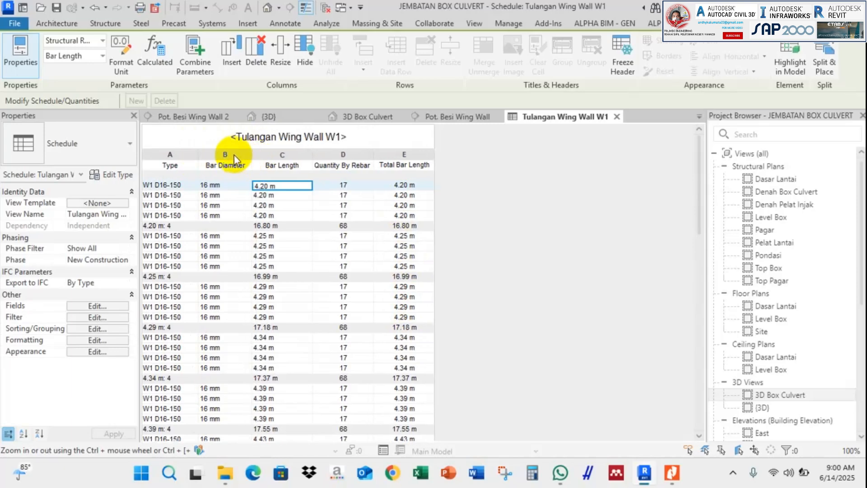
Step: Review the schedule's Bar Diameter, Bar Length, Quantity By Rebar and Total Bar Length columns down to the grand total
click(233, 154)
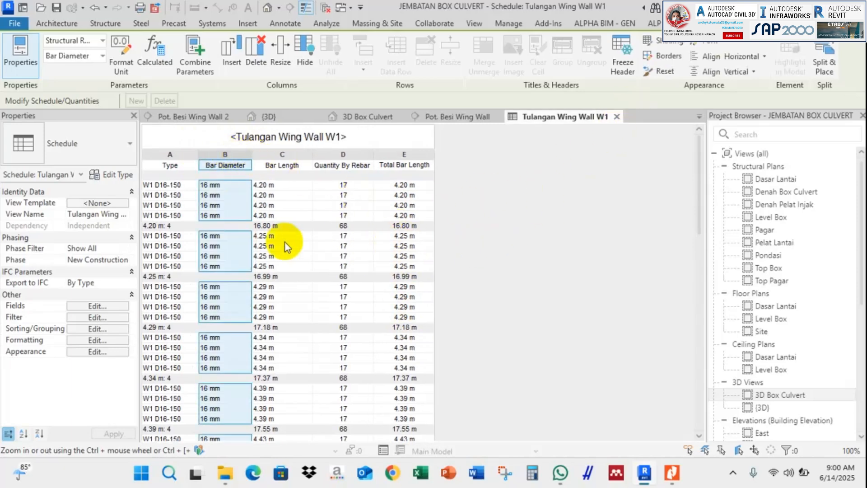
click(283, 162)
click(335, 156)
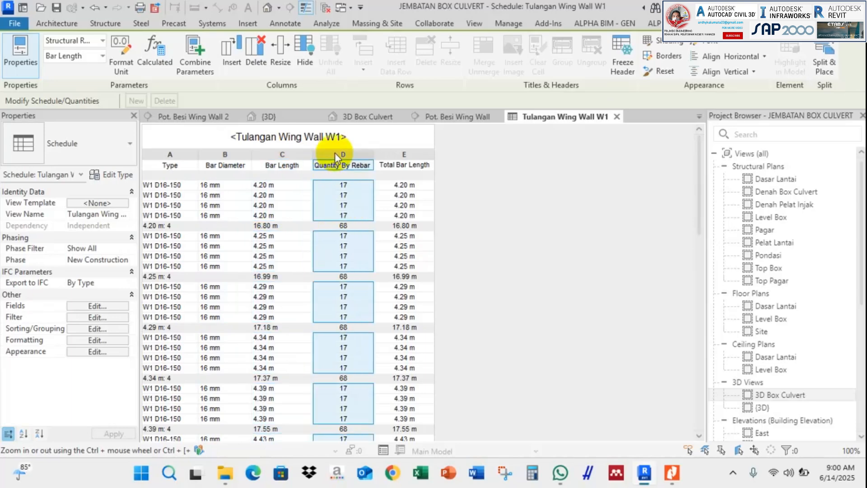
click(415, 154)
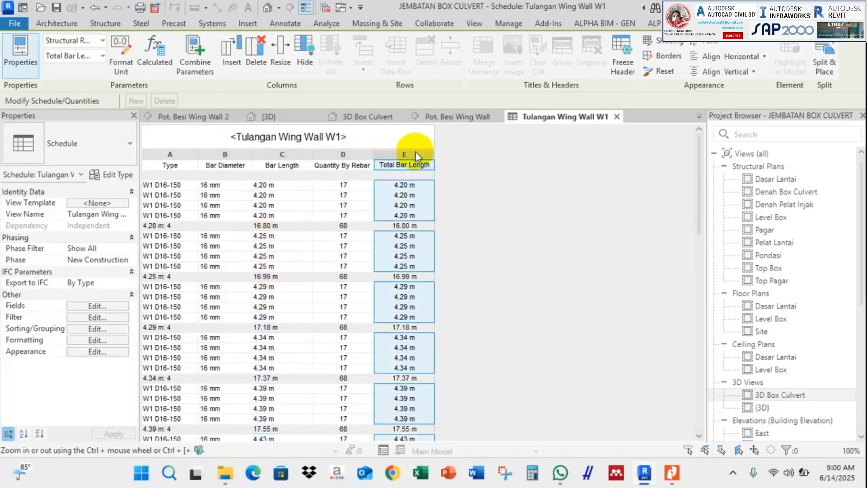
drag(697, 169, 691, 381)
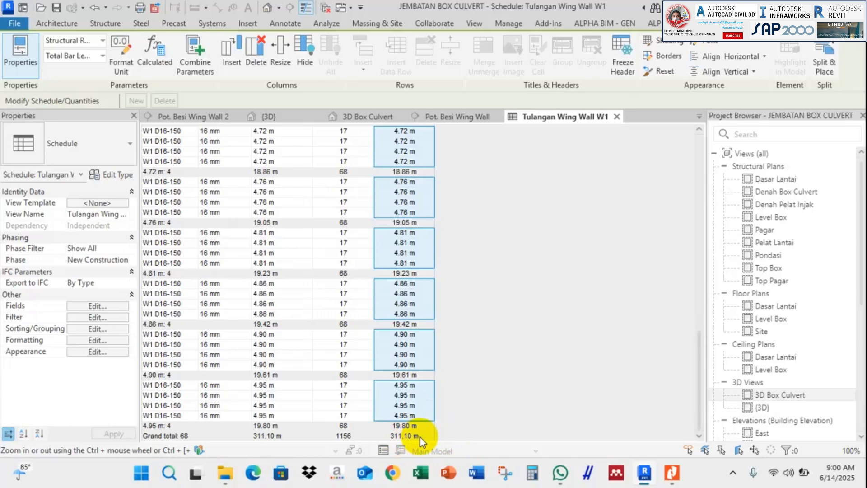
Step: Switch to Calculator, divide 311.1 by 12, enter the rounded-up value 26, and close Calculator
click(532, 473)
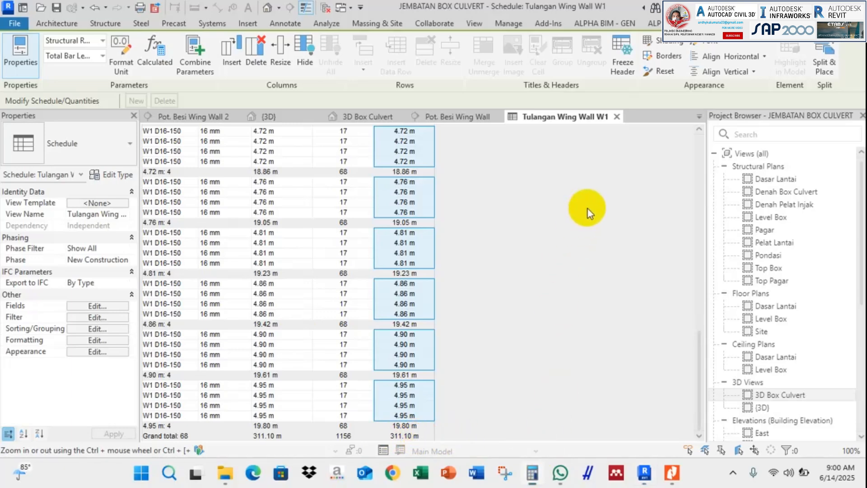
text(311)
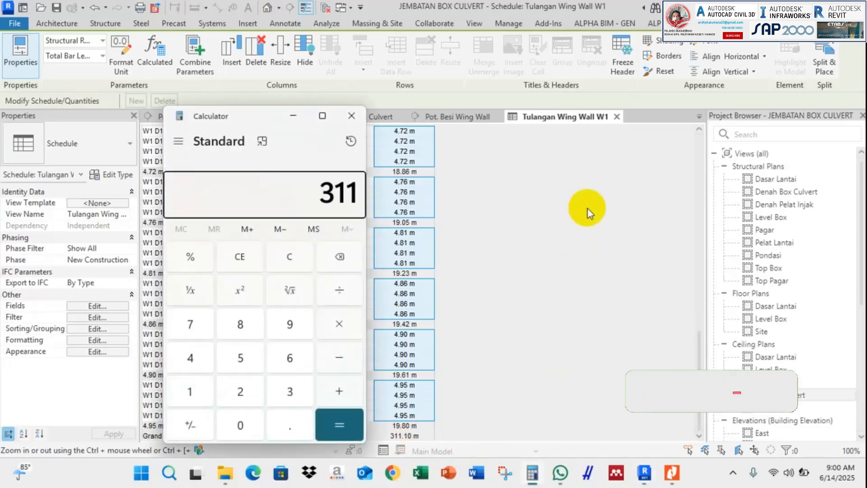
text(.0/12)
key(Return)
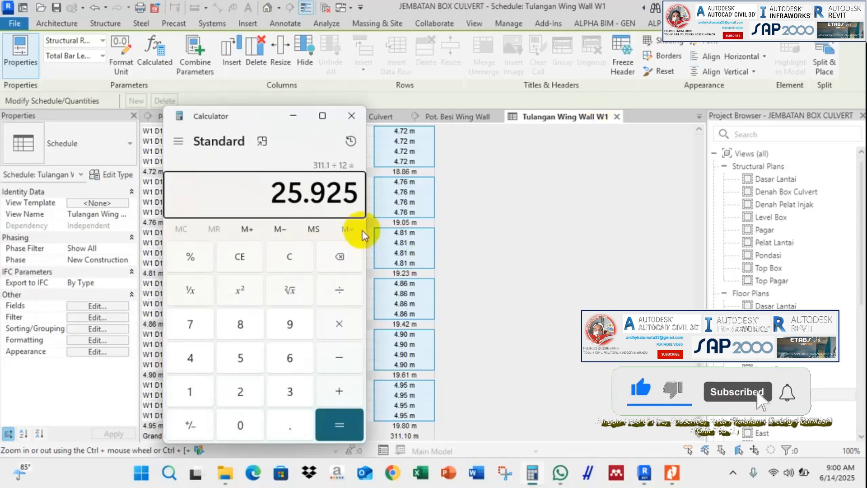
click(245, 389)
click(283, 356)
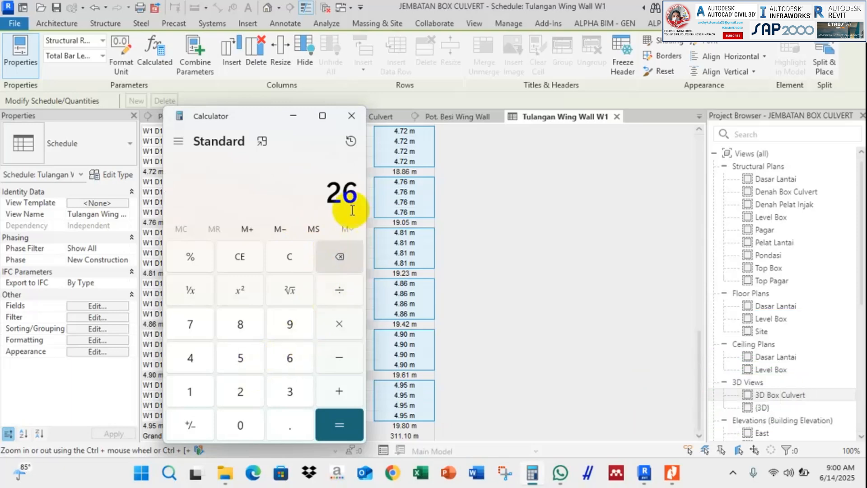
click(351, 118)
scroll(426, 283, up, 10)
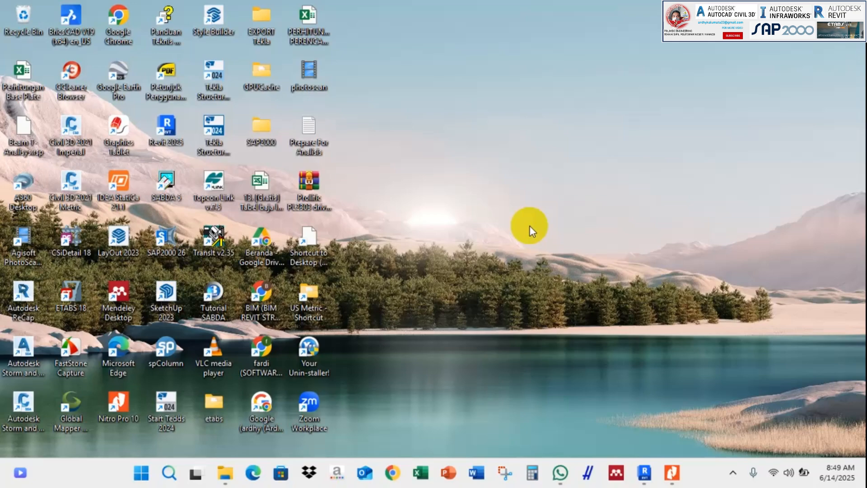
right_click(485, 160)
click(500, 208)
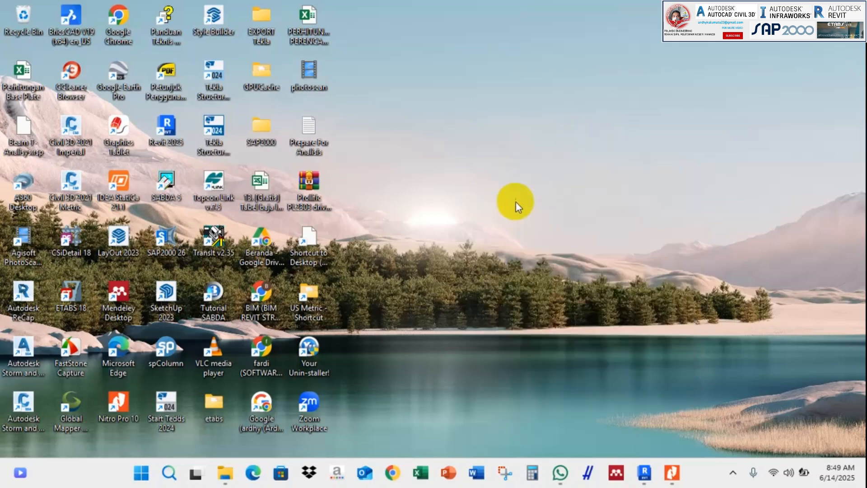
right_click(550, 186)
click(565, 213)
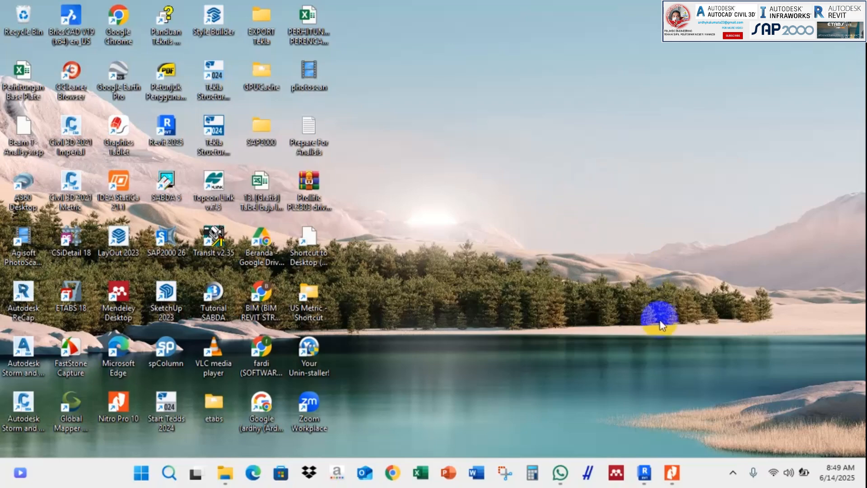
Step: View the bridge model in Revit and look through the Loke Tela 3 PDF in Nitro Pro back to the Denah Box Culvert plan
click(644, 473)
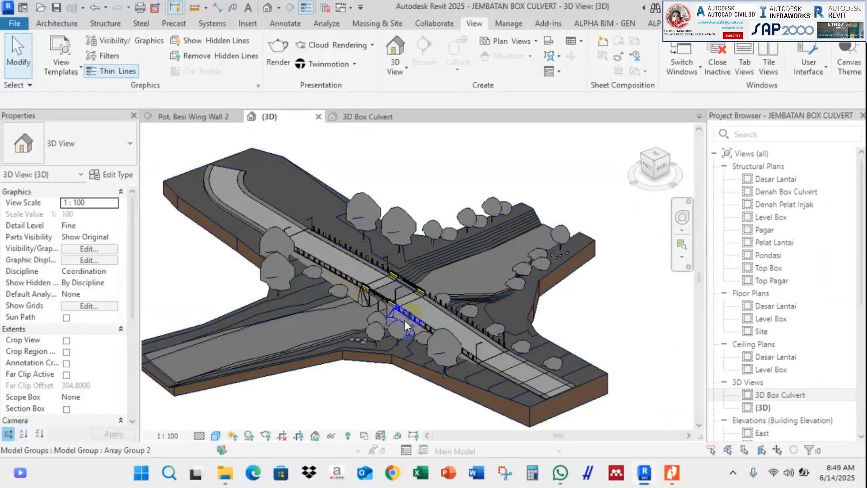
scroll(404, 316, up, 4)
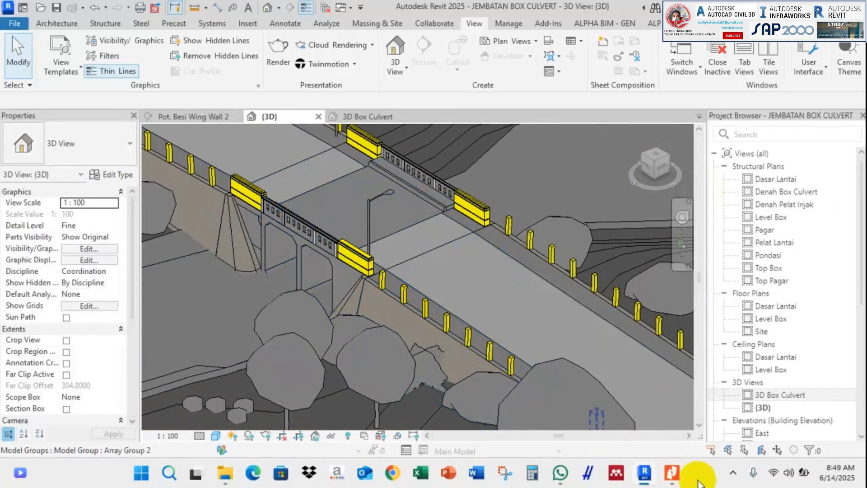
click(672, 473)
scroll(457, 287, down, 5)
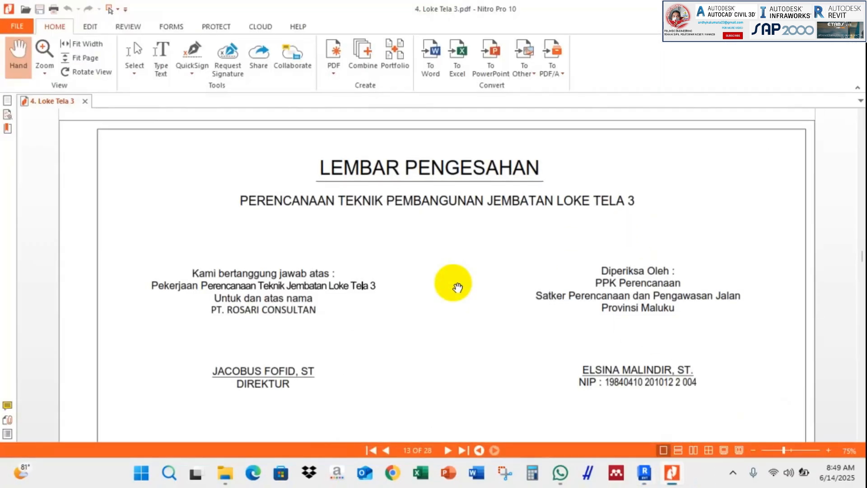
scroll(458, 287, up, 6)
scroll(458, 287, up, 5)
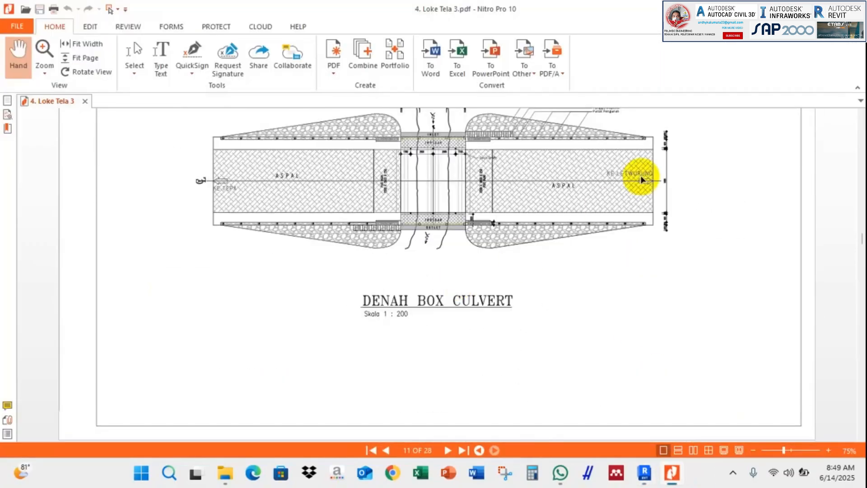
scroll(605, 246, up, 1)
click(798, 9)
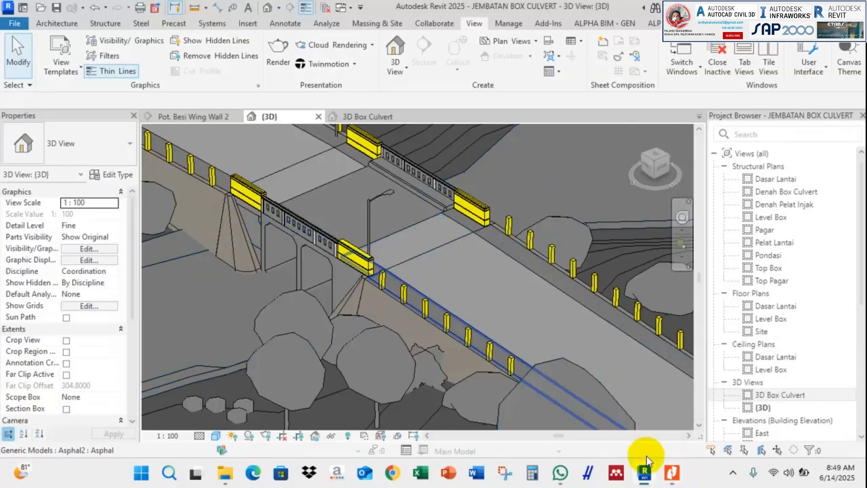
Step: Switch back to Revit and examine the wall reinforcement in the Pot. Besi Wing Wall 2 section
click(645, 474)
click(659, 397)
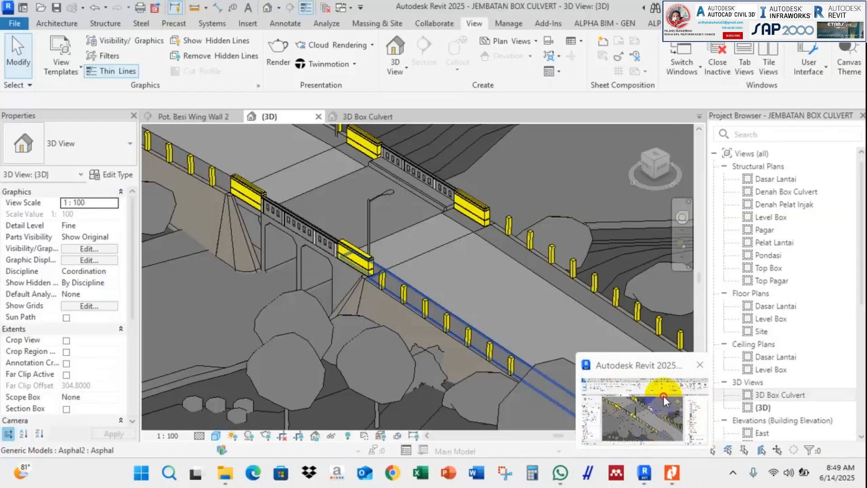
click(193, 118)
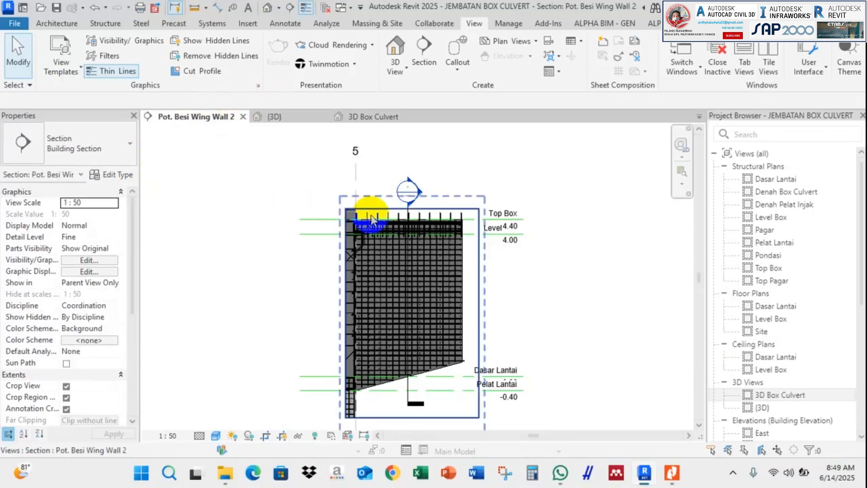
scroll(387, 260, up, 3)
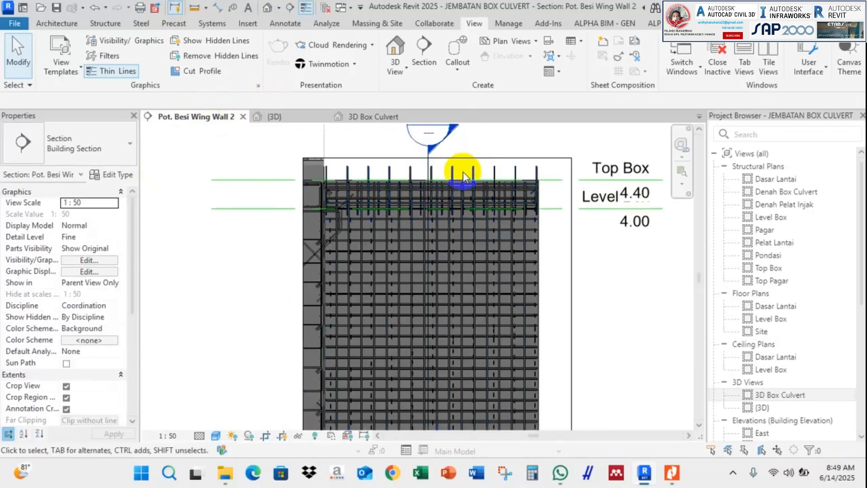
scroll(364, 210, down, 3)
Step: Open the 3D Box Culvert view and examine the reinforcement of the wing walls and the adjoining approach slab
click(365, 117)
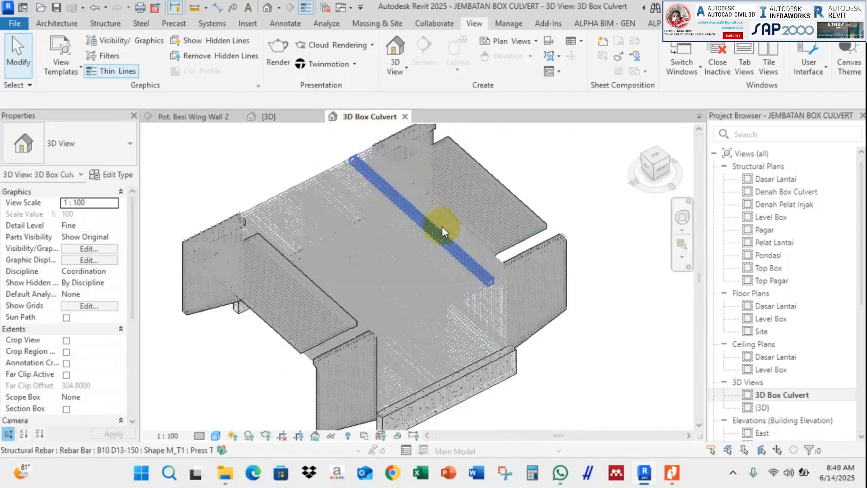
shift+middle_drag(590, 386, 308, 391)
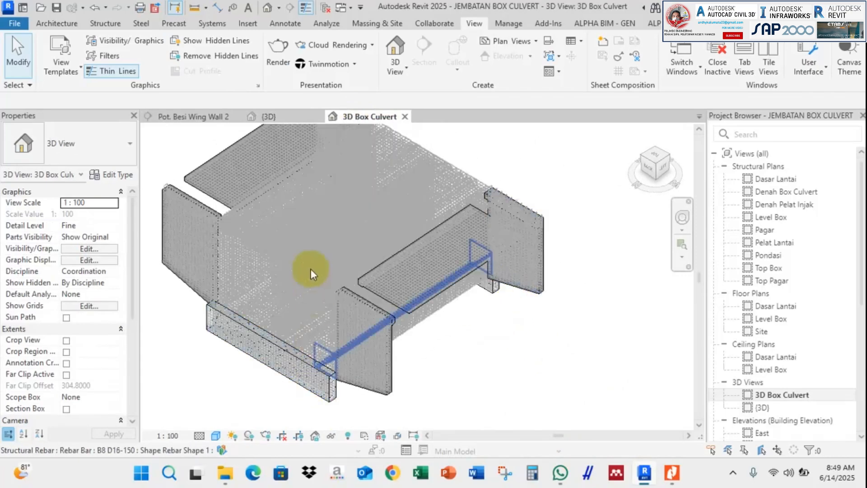
scroll(304, 265, up, 5)
shift+middle_drag(386, 299, 400, 319)
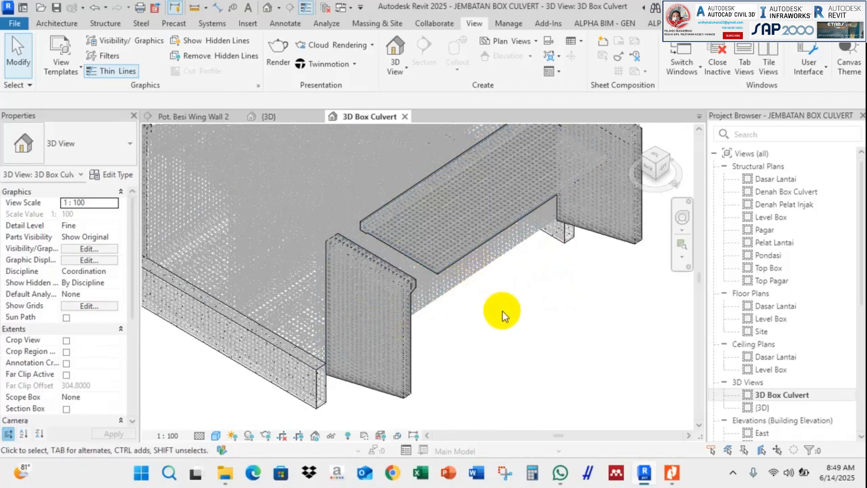
middle_drag(595, 304, 560, 357)
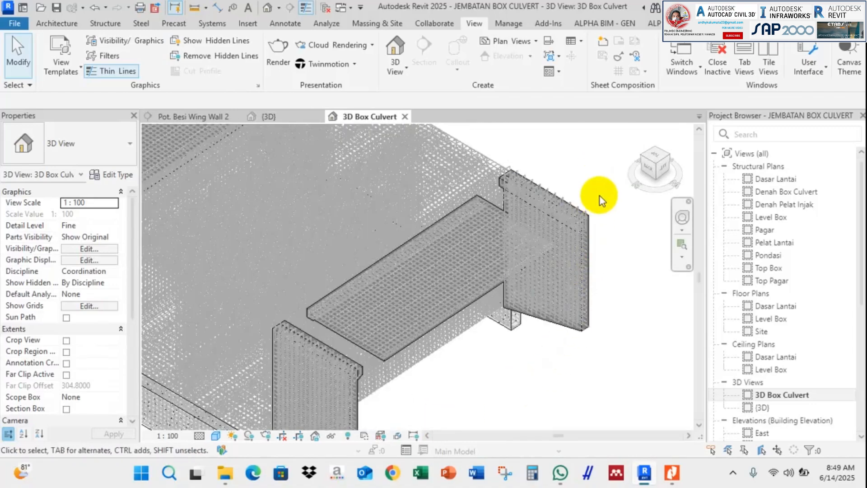
scroll(604, 216, up, 6)
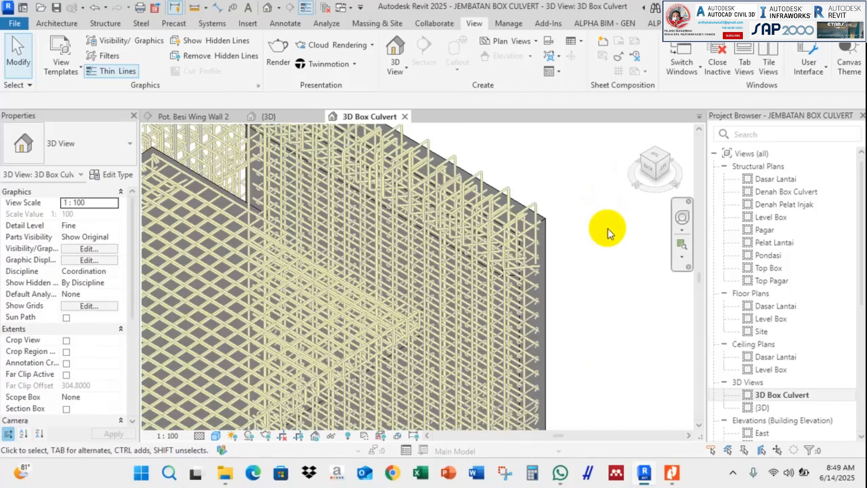
scroll(576, 236, down, 4)
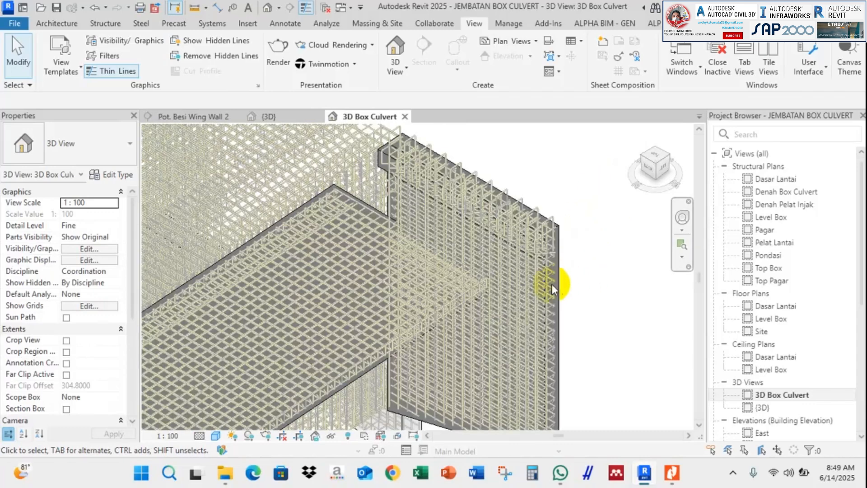
middle_drag(481, 297, 604, 307)
scroll(454, 262, down, 2)
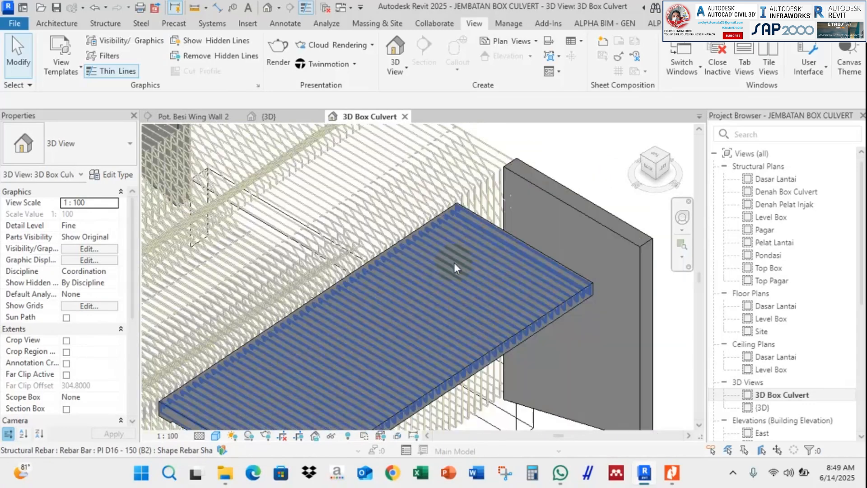
middle_drag(381, 251, 486, 259)
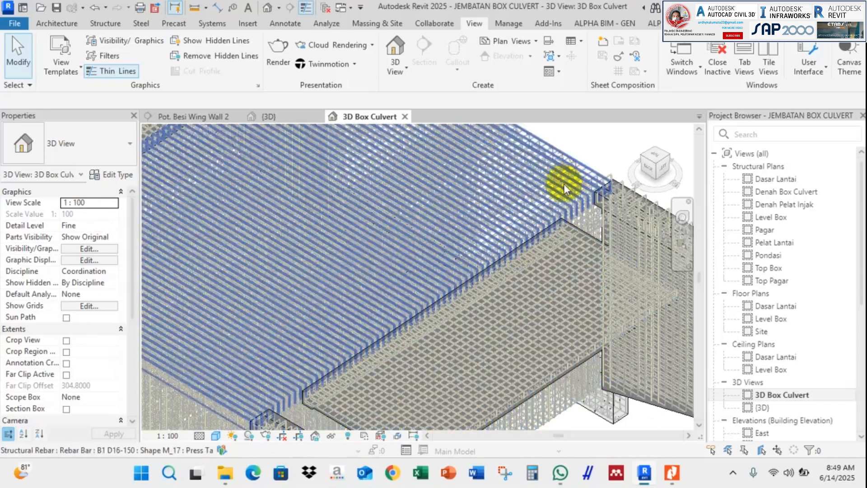
scroll(562, 270, up, 3)
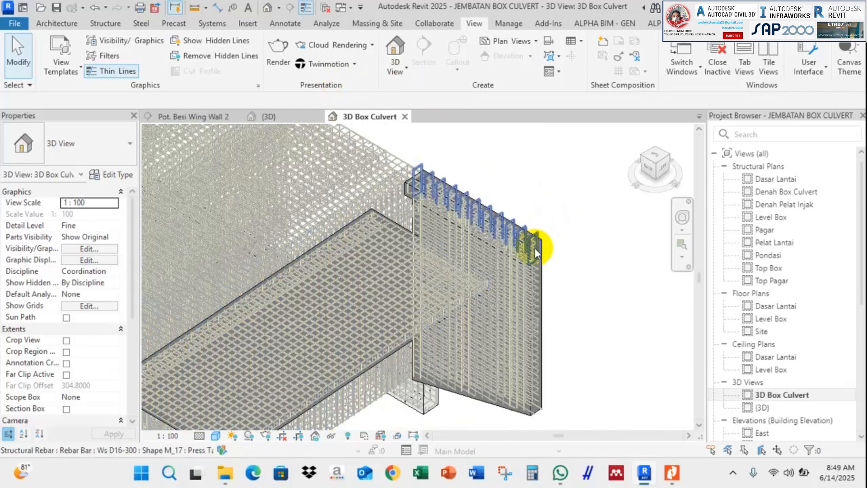
scroll(538, 250, up, 2)
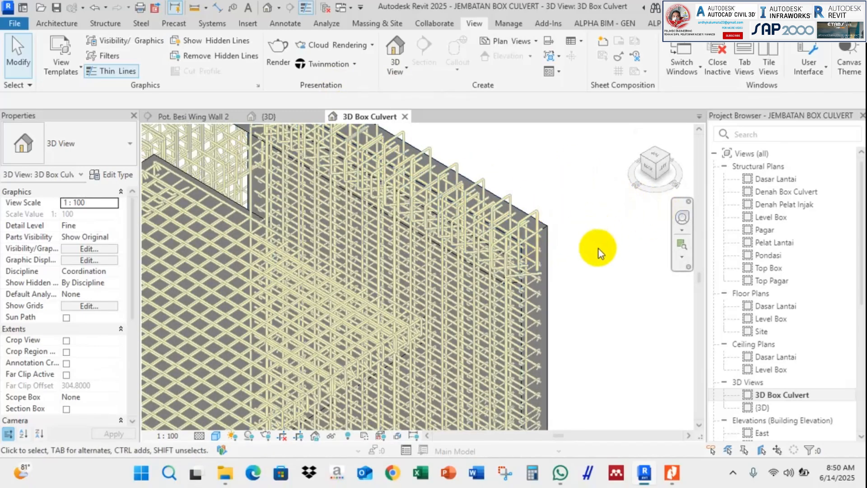
Step: Select the Wing Wall 1 wall and examine the rebar at its upper outer corner up close
click(551, 242)
scroll(514, 289, up, 4)
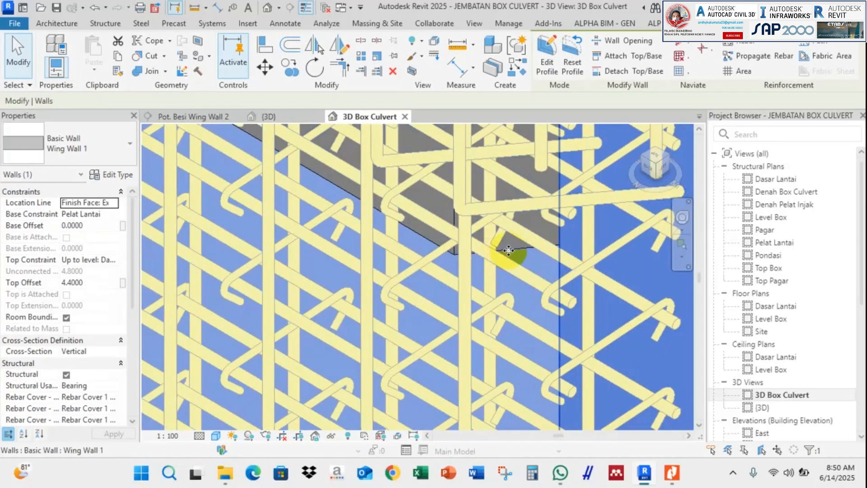
scroll(511, 250, down, 1)
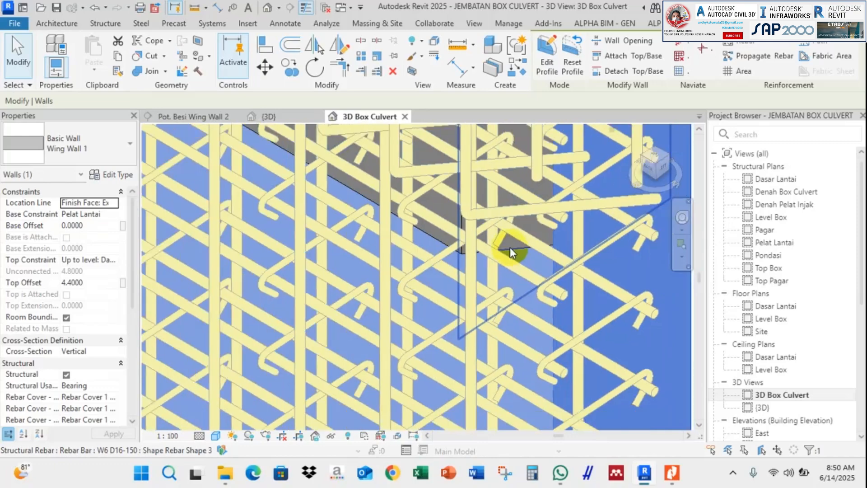
shift+middle_drag(511, 247, 523, 233)
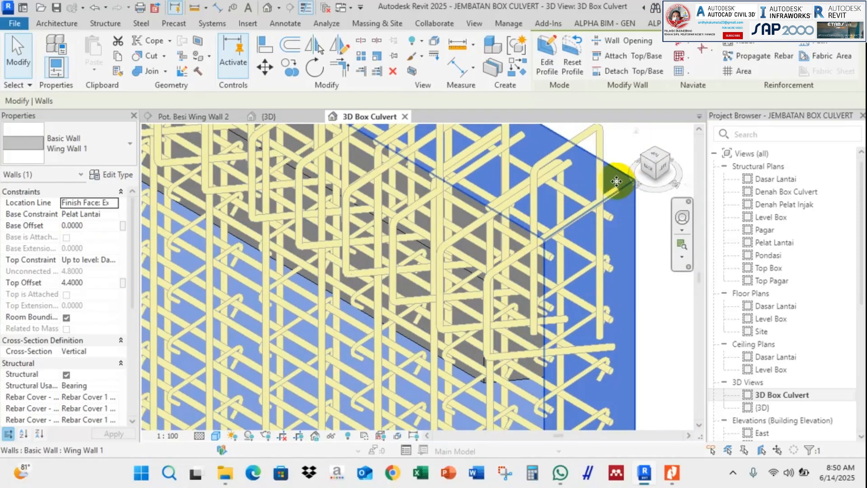
Step: Isolate the selected Wing Wall 1 wall and its reinforcement in the 3D Box Culvert view with a selection box
scroll(360, 201, down, 2)
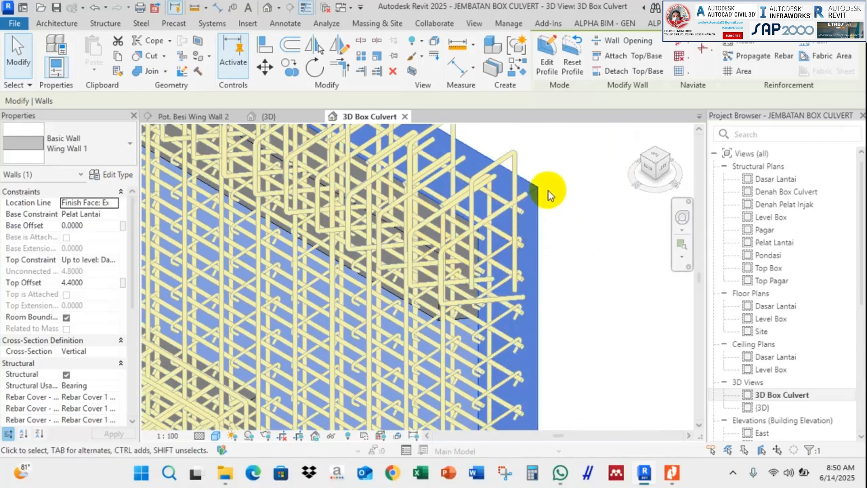
right_click(527, 186)
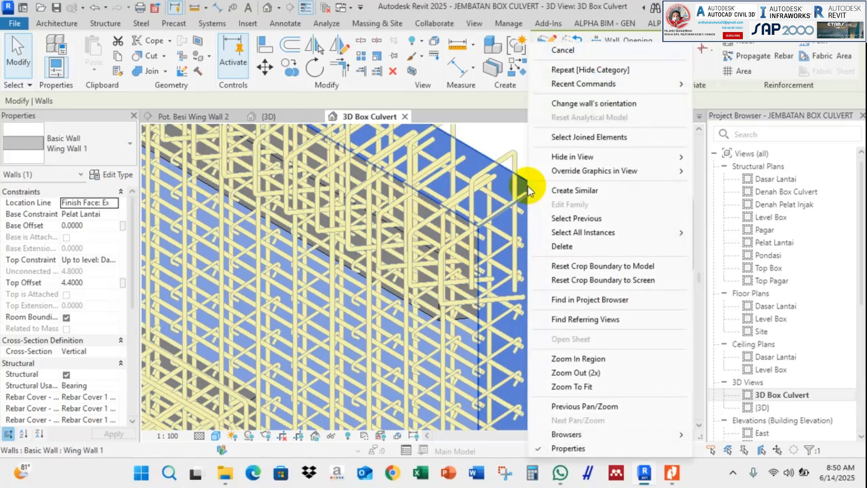
click(511, 118)
click(410, 72)
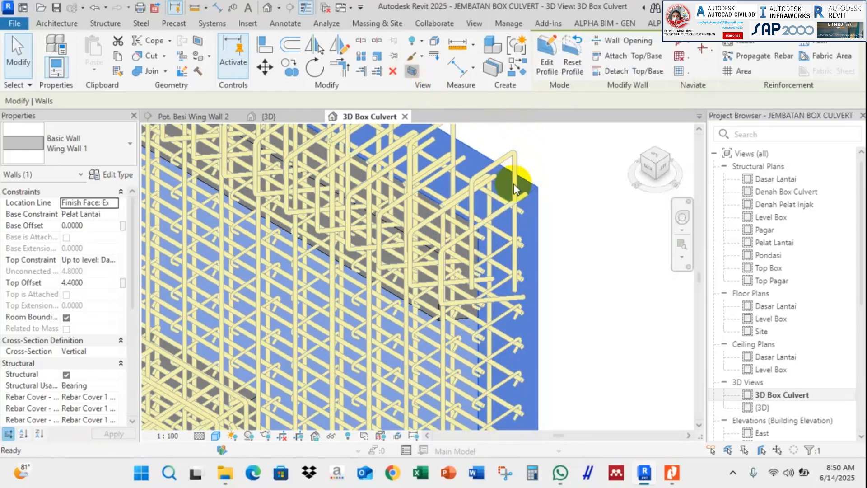
scroll(573, 294, up, 5)
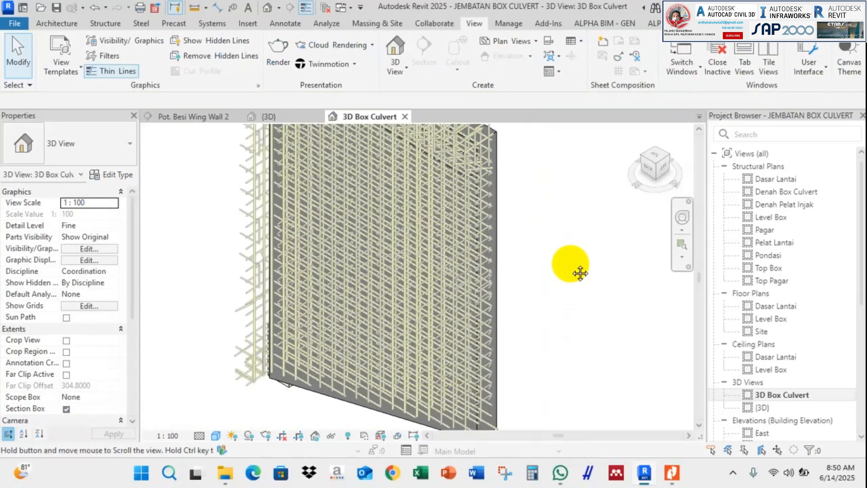
scroll(330, 228, up, 5)
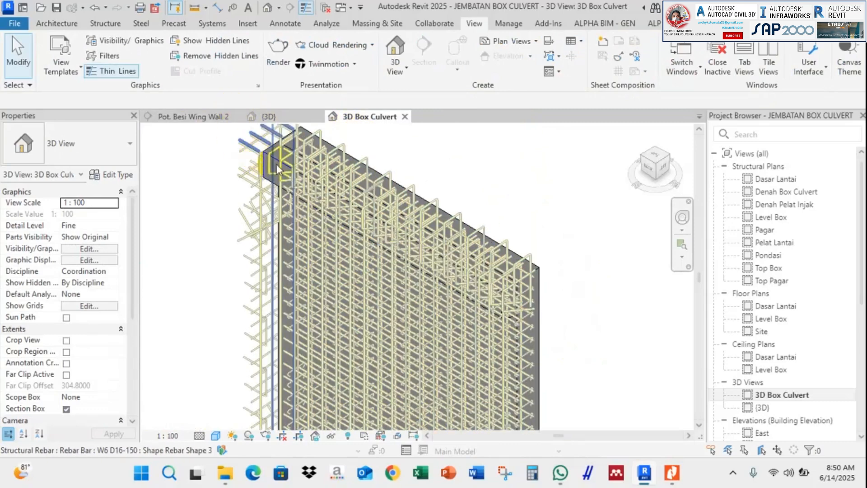
scroll(305, 173, down, 5)
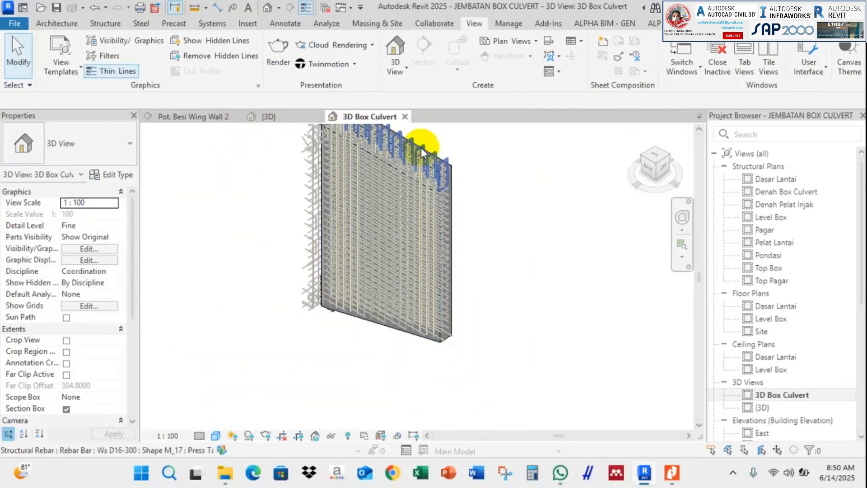
Step: Orient the isolated wing wall to the Back view and examine the bar layout along its upper edge
click(650, 168)
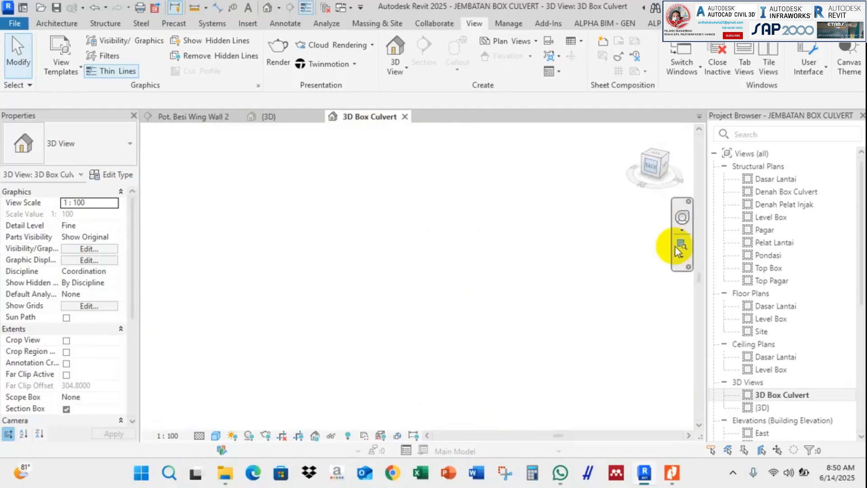
scroll(406, 176, up, 3)
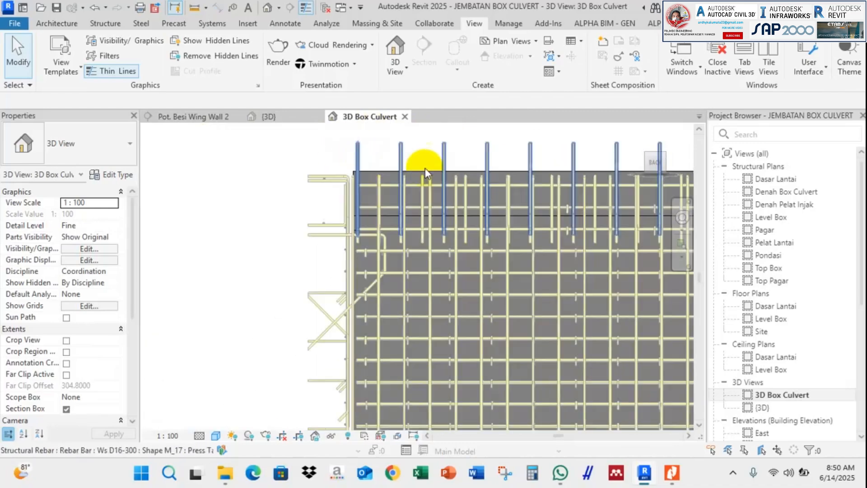
scroll(424, 168, up, 3)
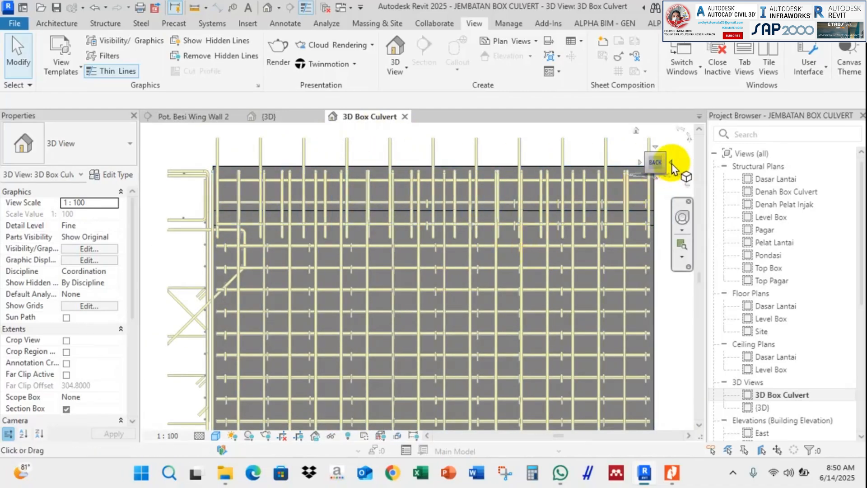
Step: Orient the wing wall to the Left view and examine the ties and bars down its thickness
click(671, 164)
scroll(403, 221, up, 3)
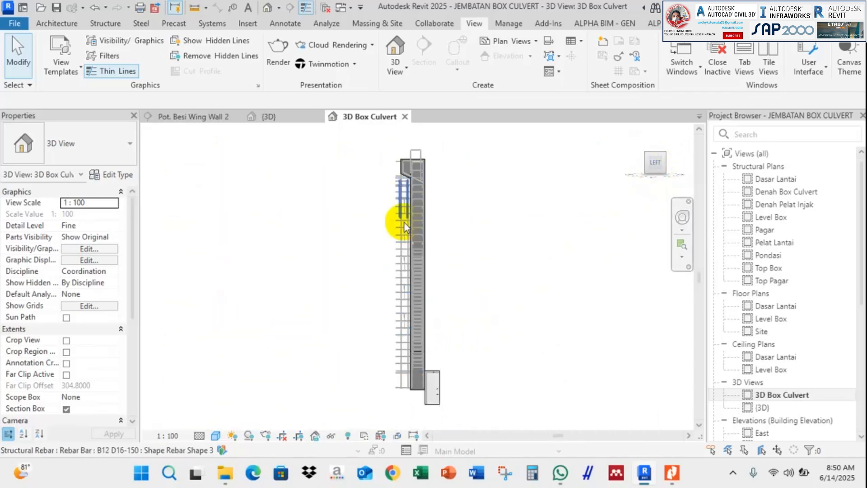
scroll(424, 156, up, 3)
scroll(425, 156, up, 2)
middle_drag(455, 279, 439, 122)
middle_drag(411, 284, 408, 150)
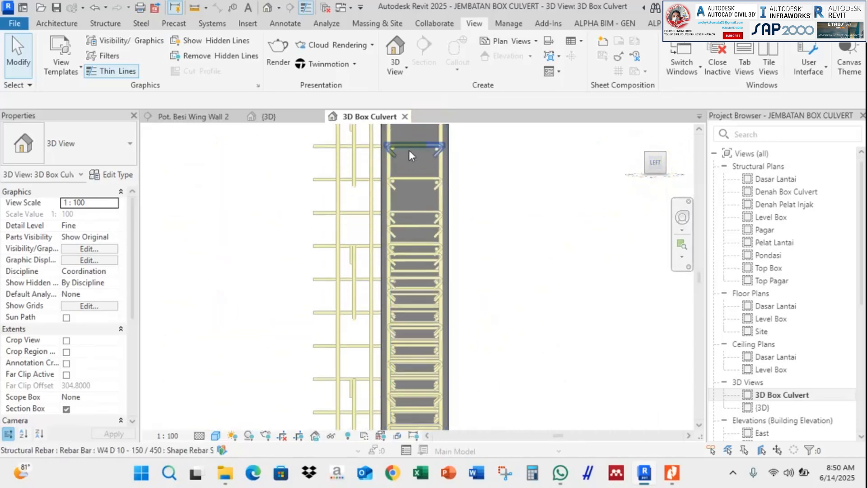
middle_drag(410, 254, 396, 135)
scroll(385, 275, down, 3)
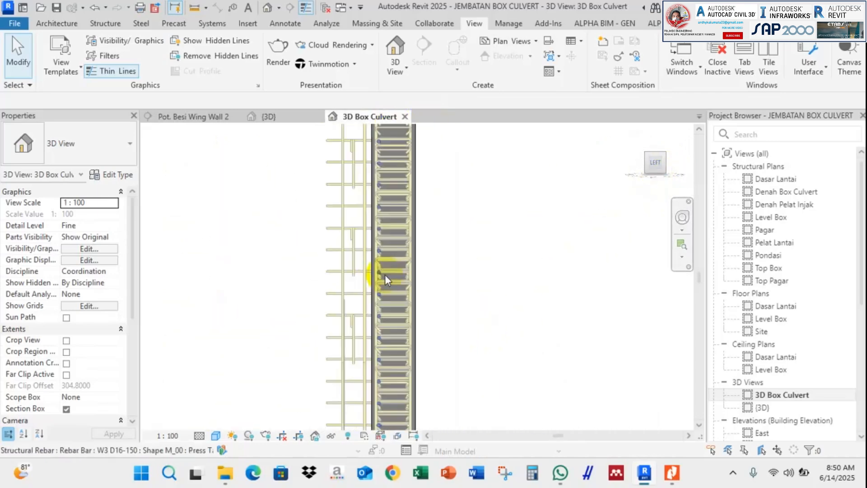
Step: Turn the wing wall to an isometric corner view and examine the reinforcement of its upper corbel
click(663, 158)
scroll(405, 186, up, 4)
middle_drag(397, 193, 353, 230)
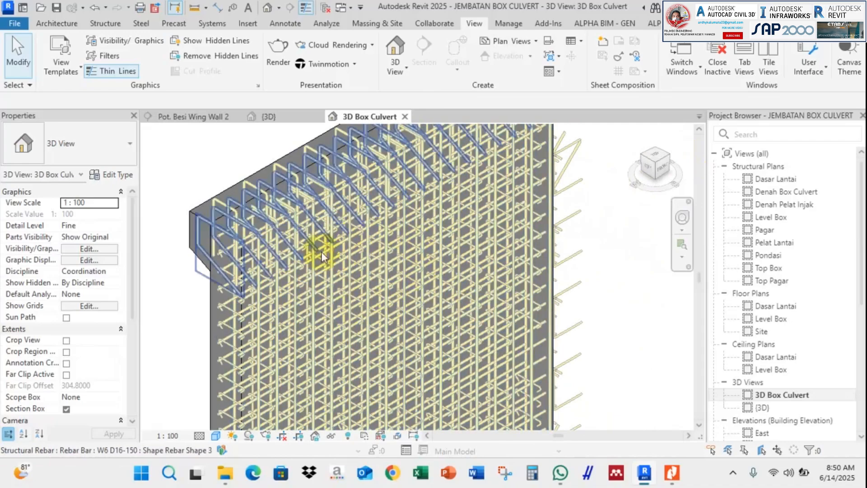
Step: Open the Pot. Besi Wing Wall section from its section line in the Pot. Besi Wing Wall 2 view
click(177, 119)
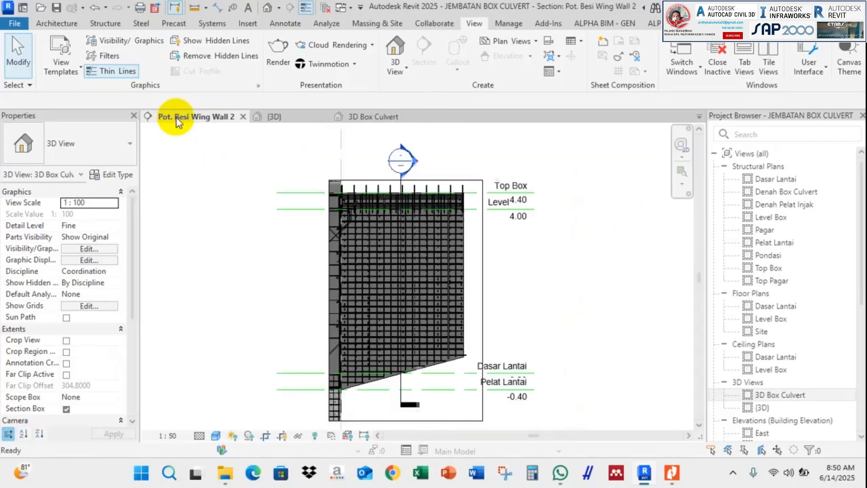
scroll(460, 336, up, 4)
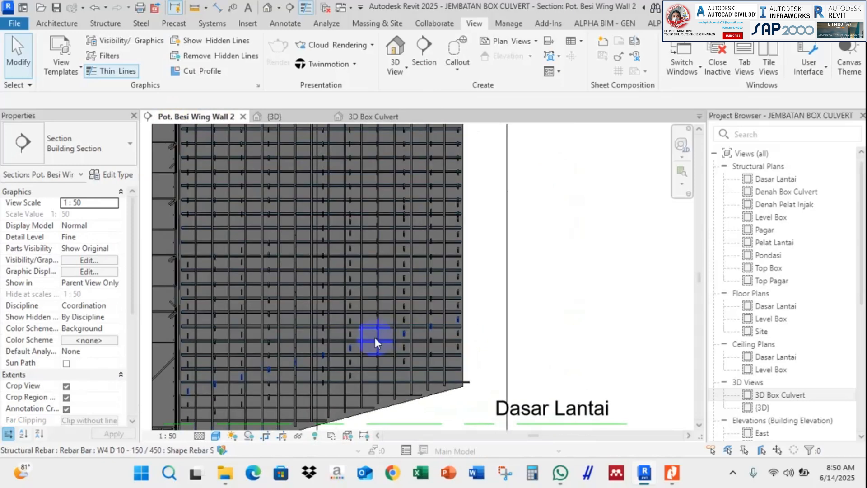
scroll(374, 341, down, 5)
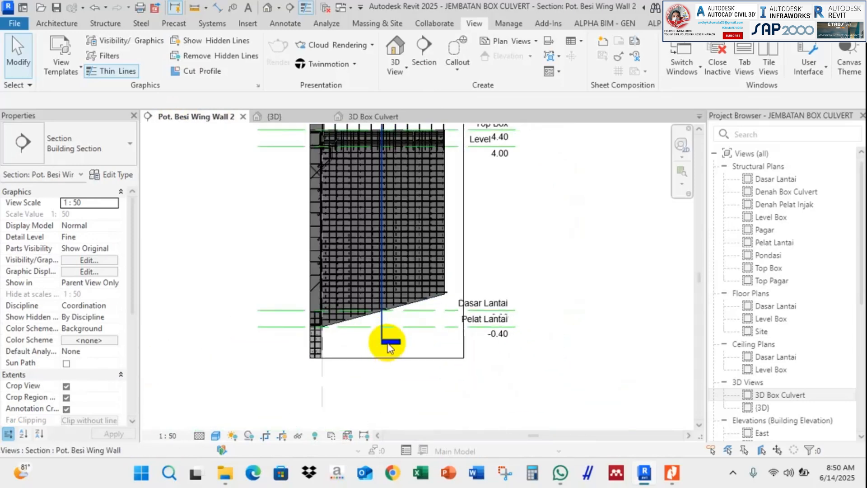
click(389, 342)
right_click(388, 343)
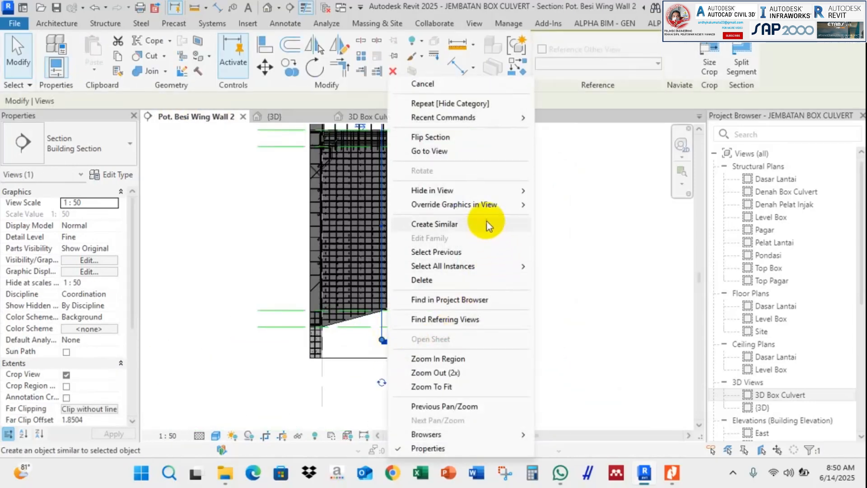
click(448, 152)
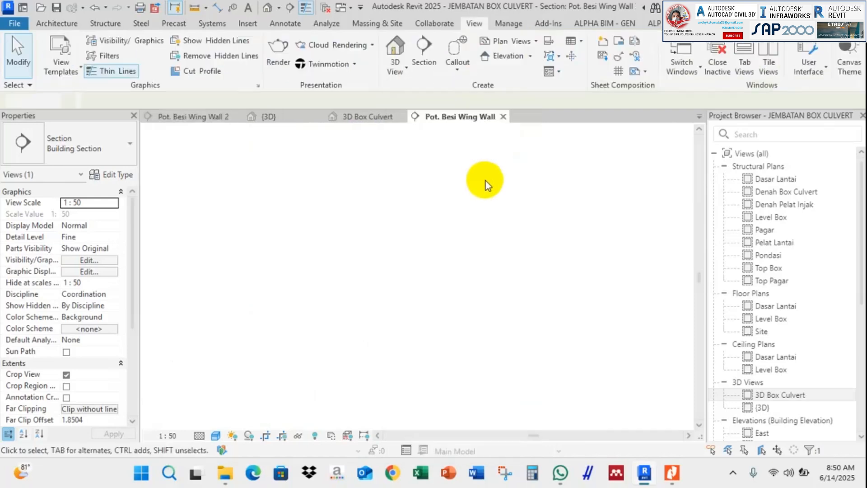
Step: Examine the W1 D16-150 and W2 D16-150 bar tags and the wall's reinforcement from its upper corbel down to the base
scroll(445, 259, up, 5)
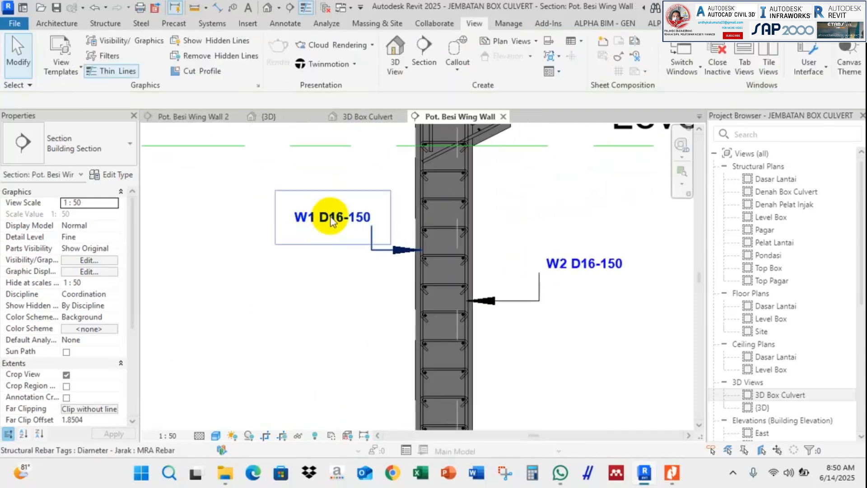
scroll(330, 221, up, 1)
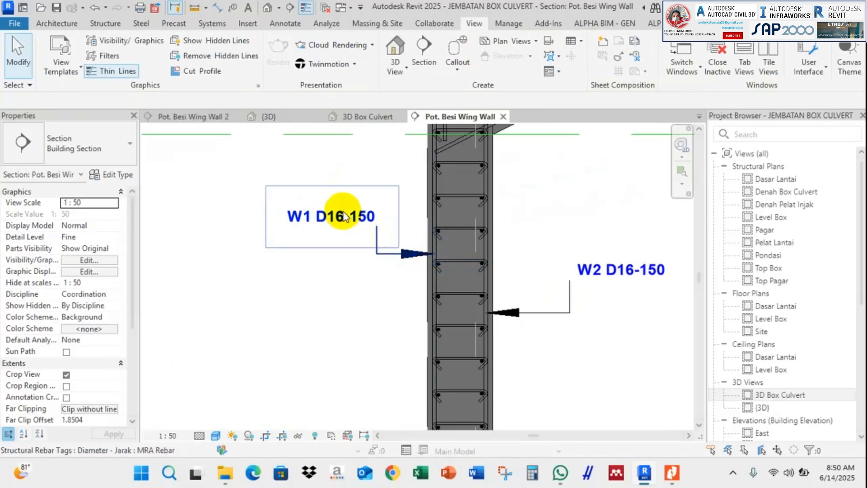
scroll(343, 212, up, 1)
scroll(575, 280, down, 1)
middle_drag(580, 283, 408, 240)
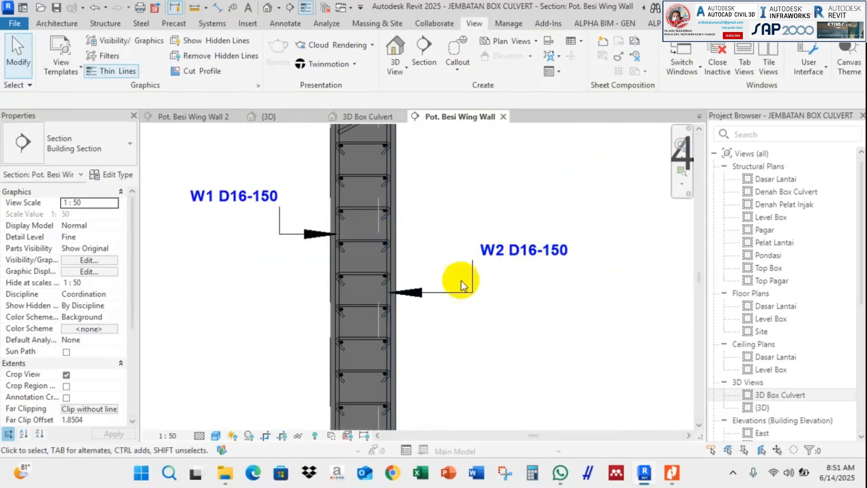
middle_drag(338, 156, 336, 286)
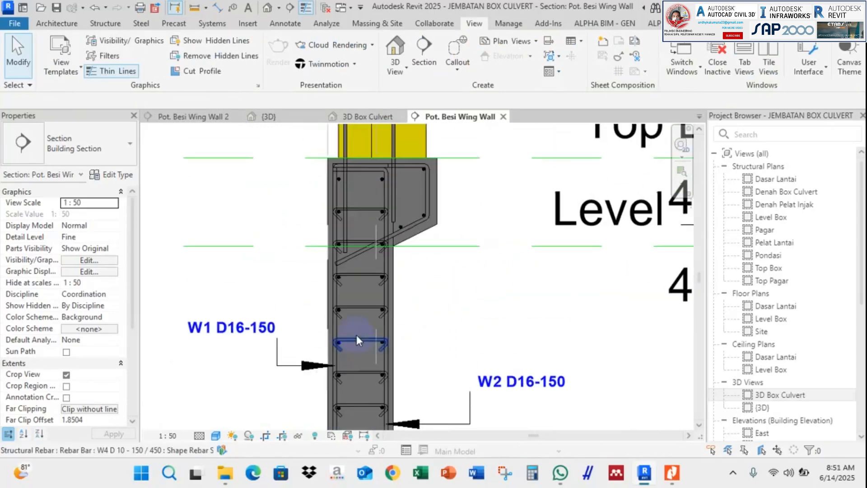
middle_drag(445, 310, 459, 253)
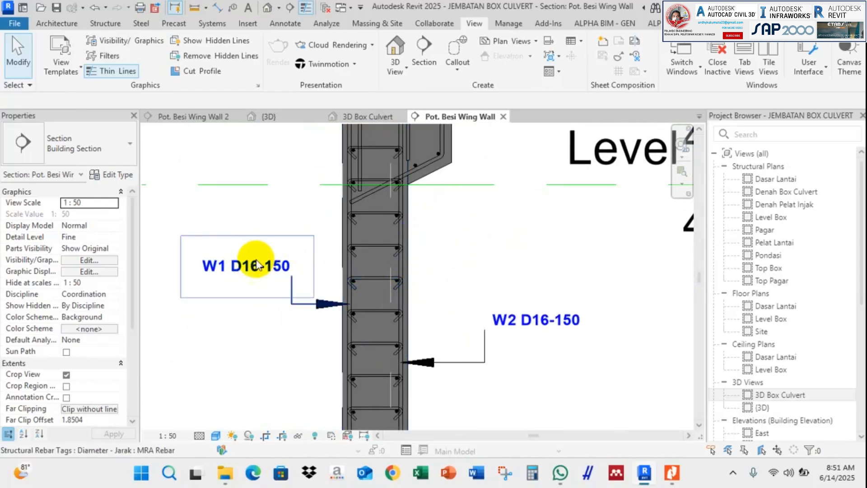
scroll(454, 291, down, 3)
middle_drag(454, 290, 440, 143)
middle_drag(453, 310, 428, 156)
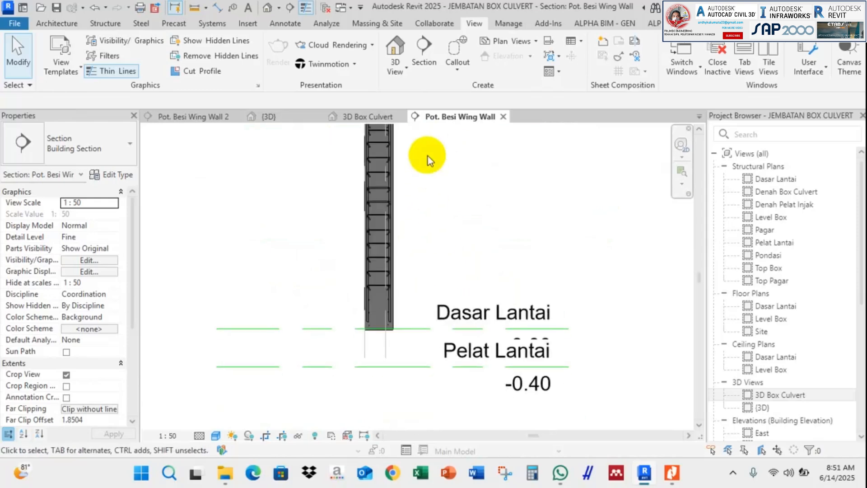
Step: Open the {3D} view and examine the wing walls on both sides of the bridge from a turned angle
click(270, 117)
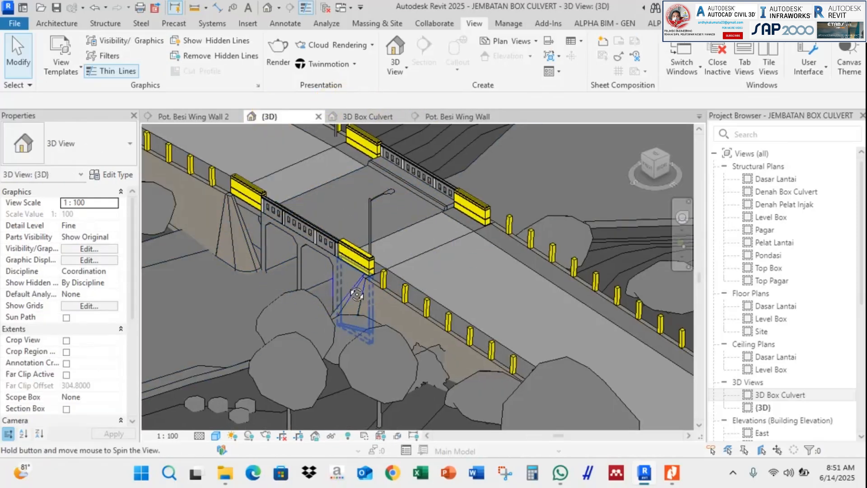
shift+middle_drag(357, 294, 472, 298)
middle_drag(431, 267, 509, 433)
shift+middle_drag(452, 363, 480, 367)
scroll(454, 312, up, 3)
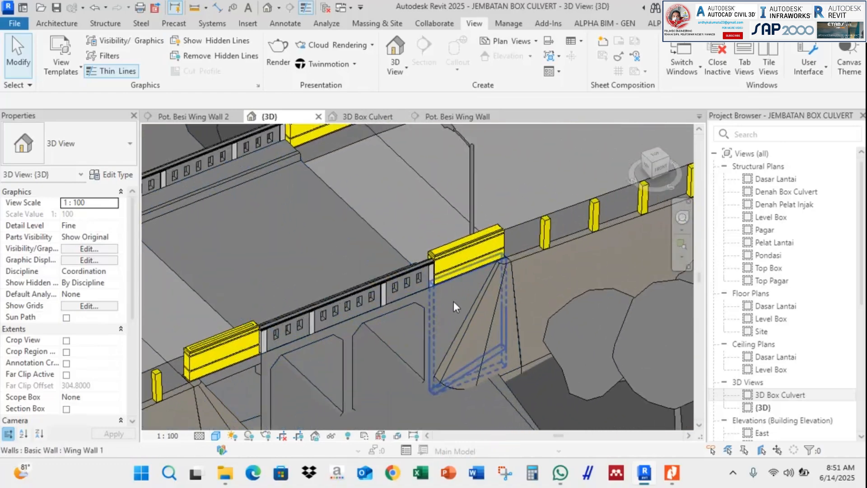
middle_drag(304, 172, 486, 175)
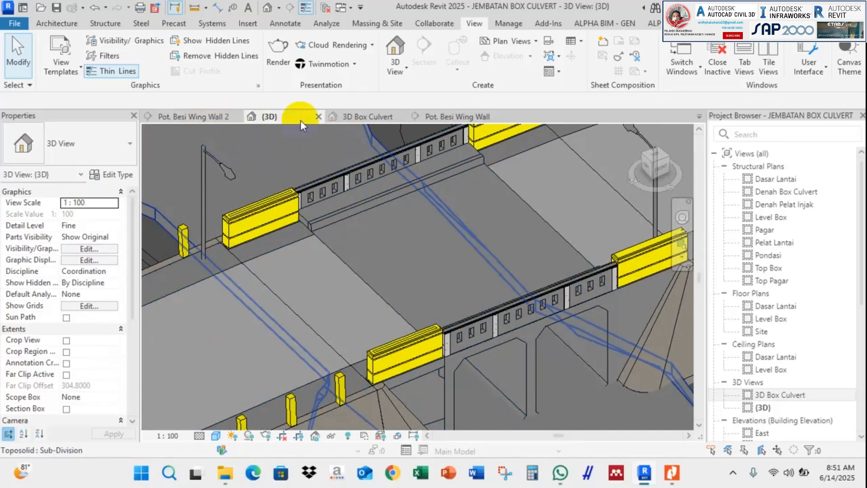
Step: Recheck the Pot. Besi Wing Wall 2 section and select the W1 D16-150 bars near the wall base in the Pot. Besi Wing Wall section
click(202, 118)
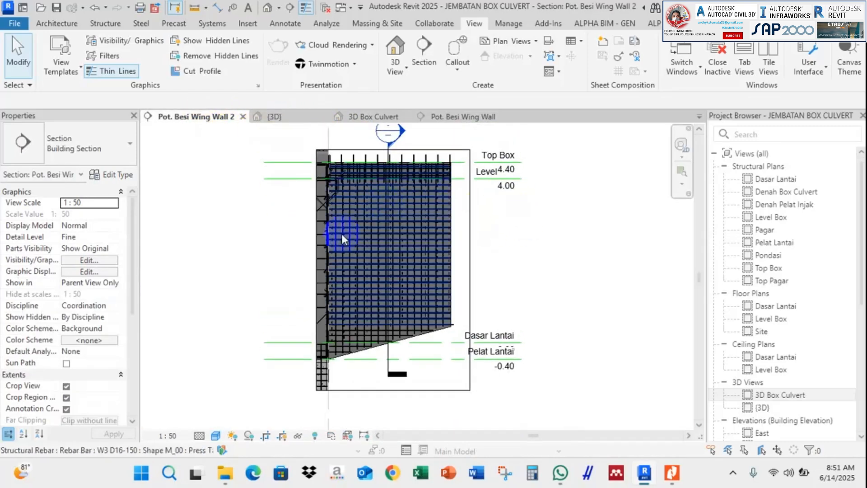
middle_drag(457, 253, 435, 285)
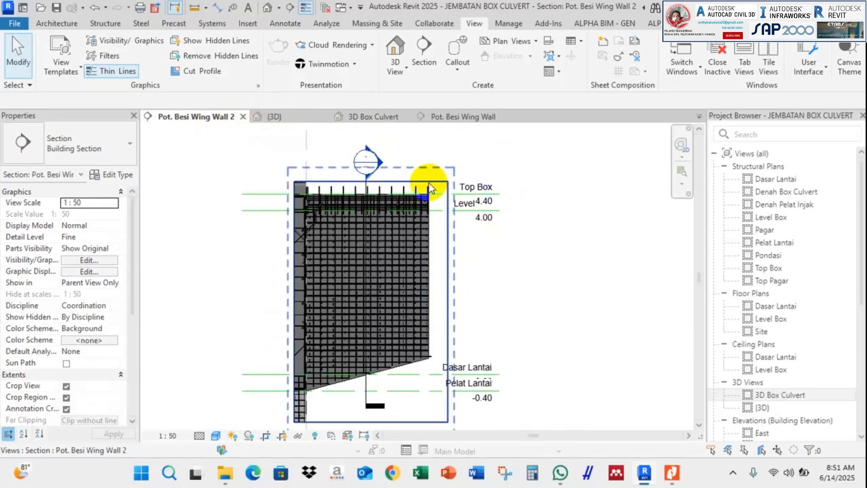
click(441, 120)
scroll(367, 316, up, 2)
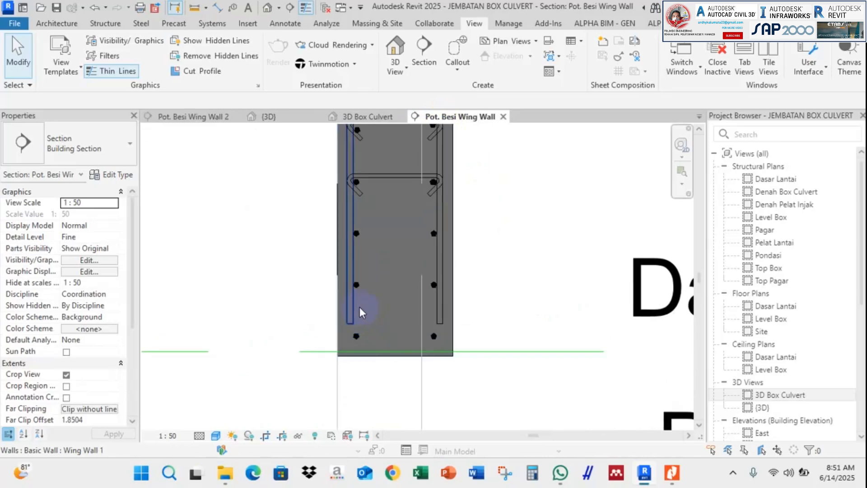
click(341, 231)
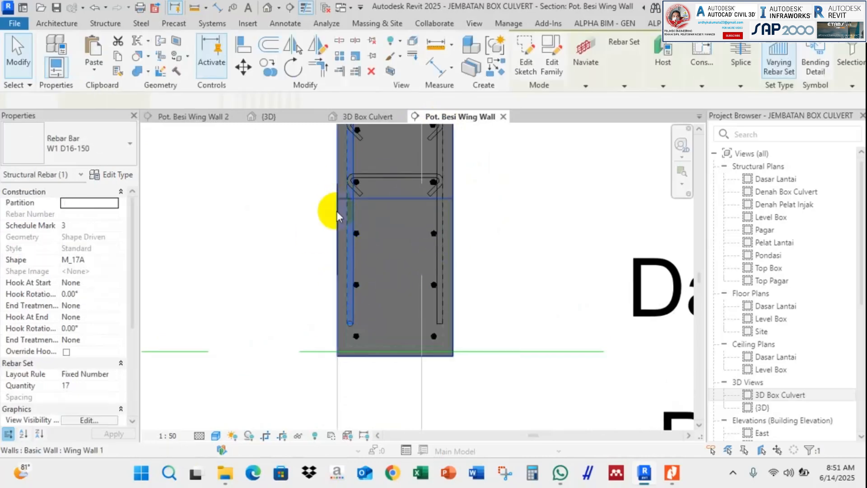
Step: Return to the 3D Box Culvert view and examine the W1 and W3 D16-150 bars along the wing wall's sloping base
click(368, 117)
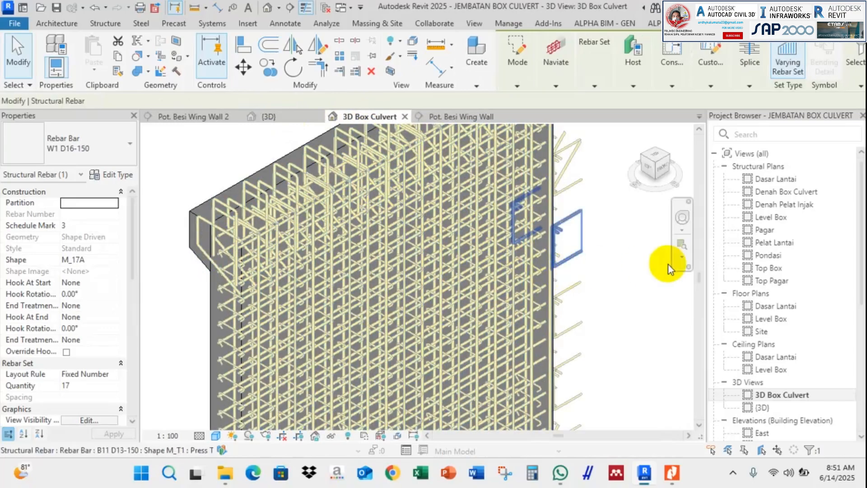
scroll(488, 208, down, 3)
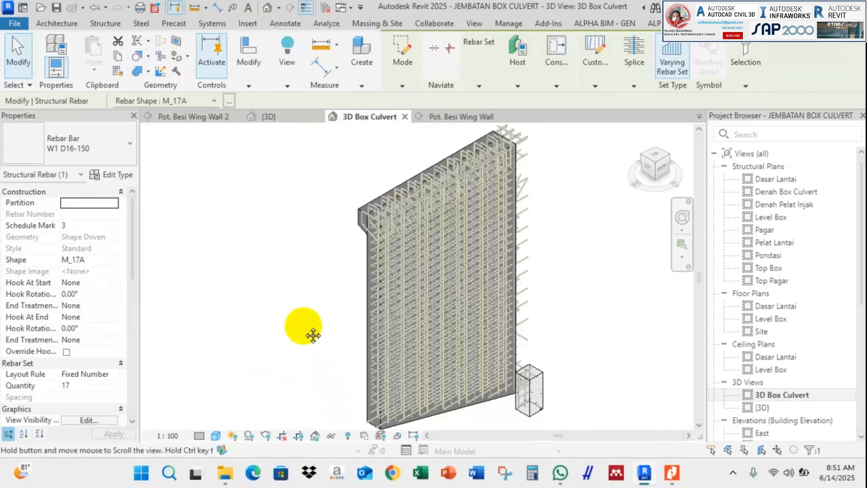
scroll(416, 325, up, 5)
scroll(550, 201, up, 3)
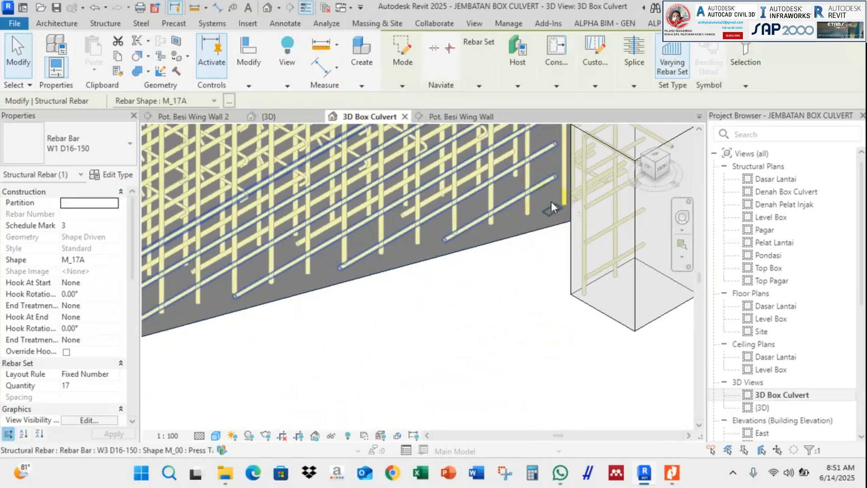
scroll(564, 200, down, 4)
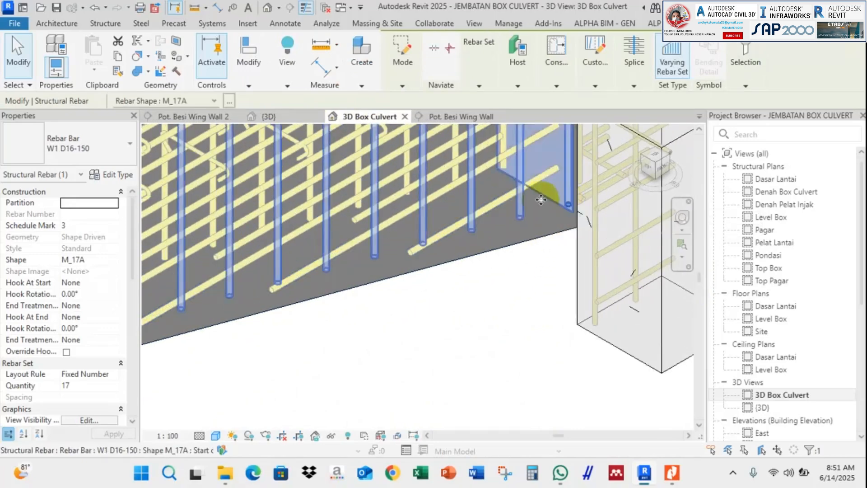
Step: Examine the wing wall's vertical bars from its sloping base to its top from a turned angle in the 3D Box Culvert view
scroll(402, 351, down, 2)
scroll(402, 351, down, 2)
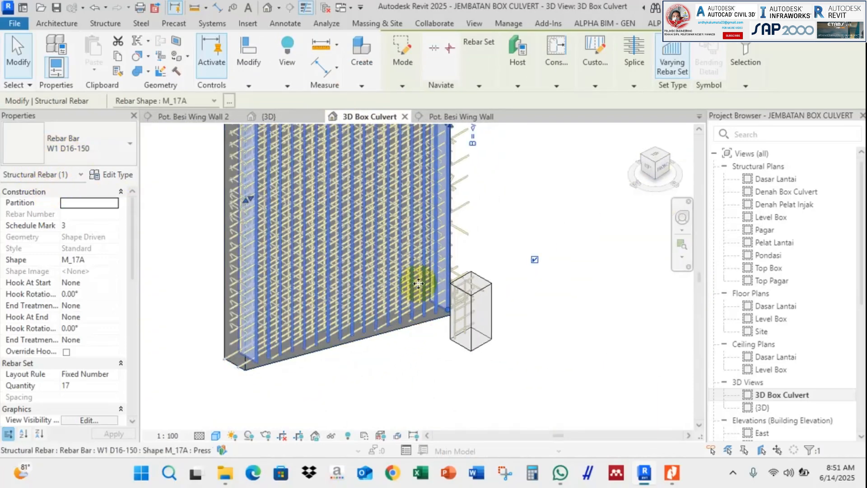
shift+middle_drag(414, 287, 248, 238)
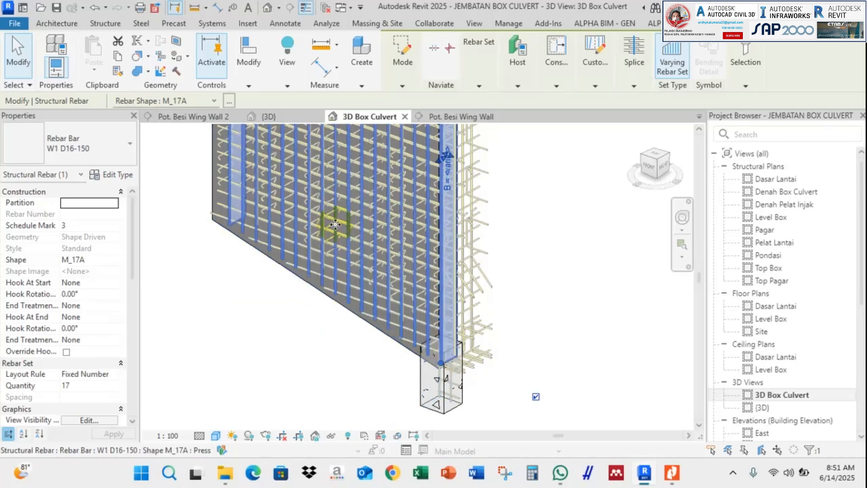
middle_drag(264, 300, 269, 345)
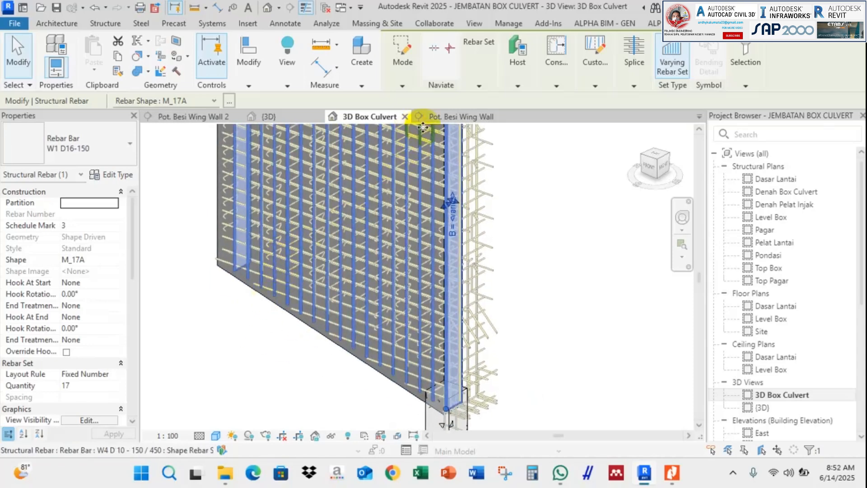
click(509, 246)
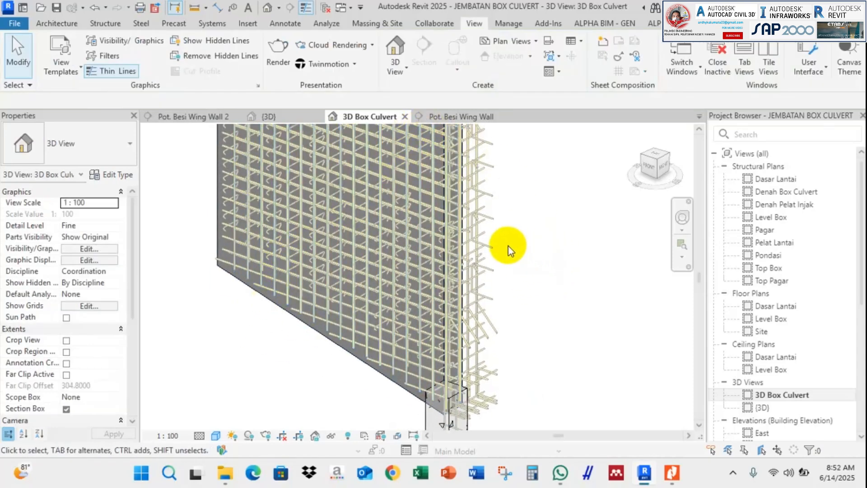
scroll(519, 246, down, 4)
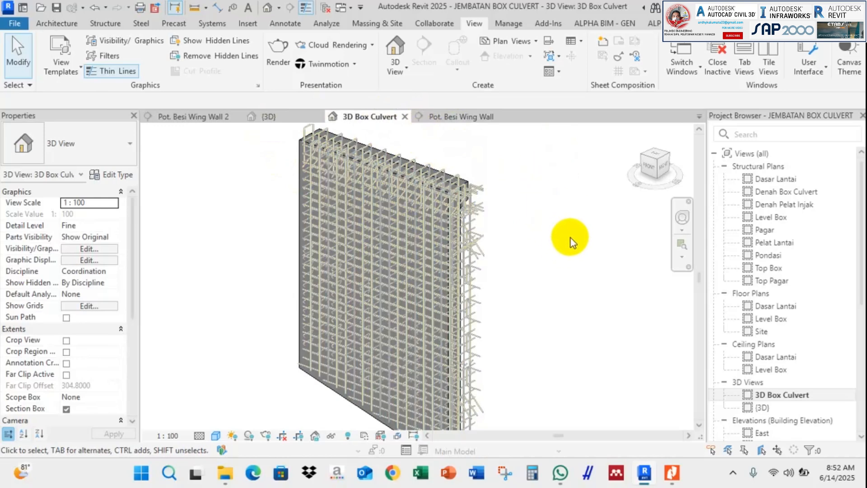
scroll(570, 238, down, 1)
middle_drag(543, 220, 491, 202)
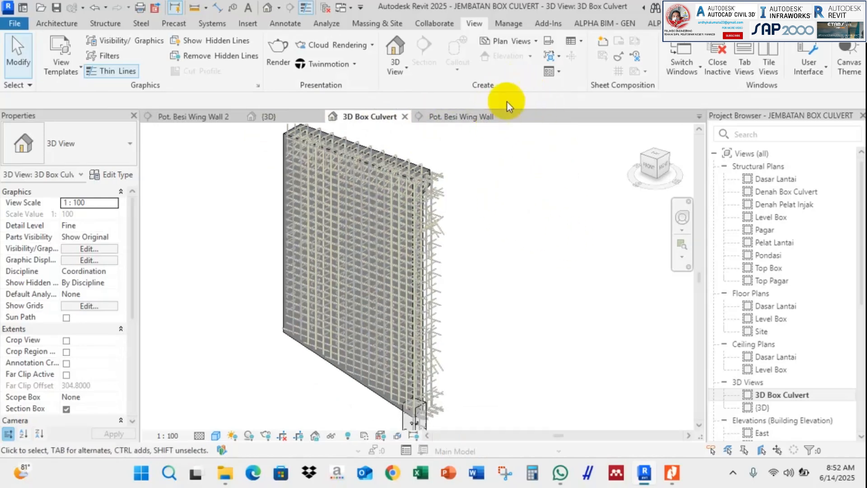
Step: Start a new Schedule/Quantities schedule for the Structural Rebar category
click(59, 23)
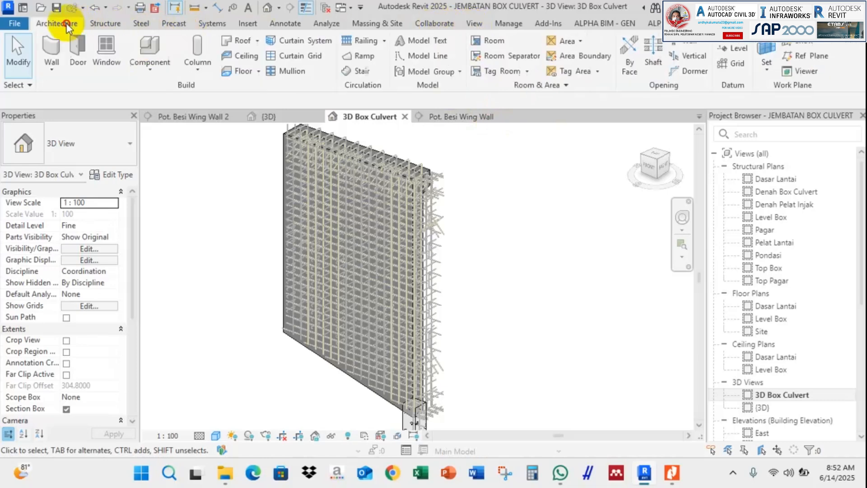
click(145, 25)
click(472, 24)
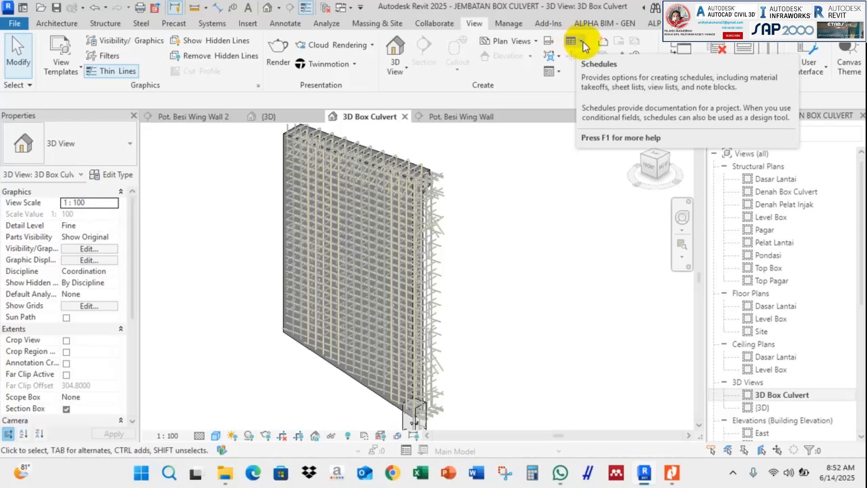
click(582, 42)
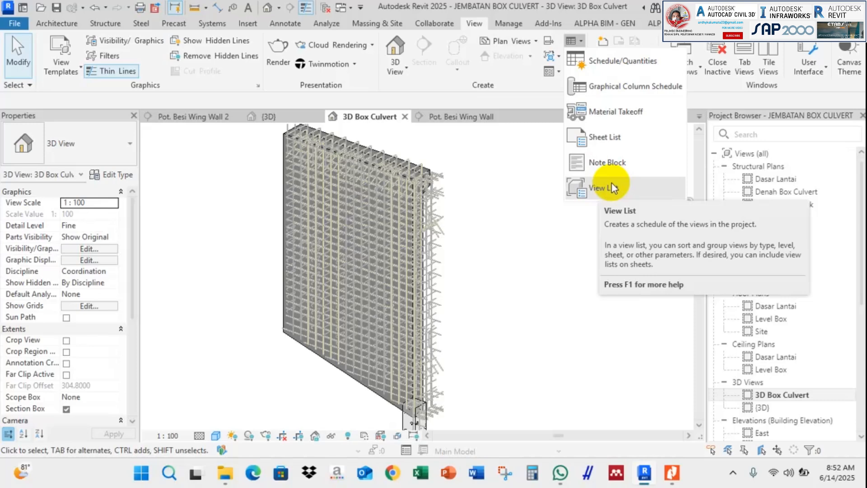
click(616, 63)
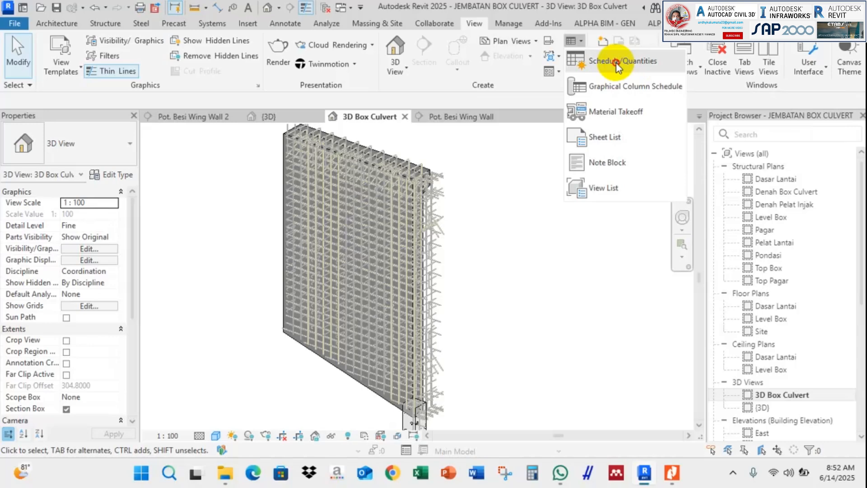
drag(290, 81, 537, 125)
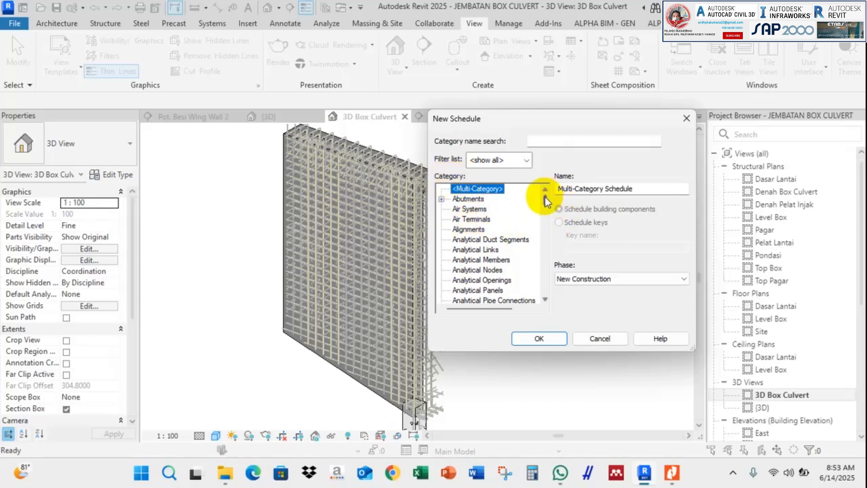
drag(545, 199, 543, 286)
scroll(510, 245, up, 2)
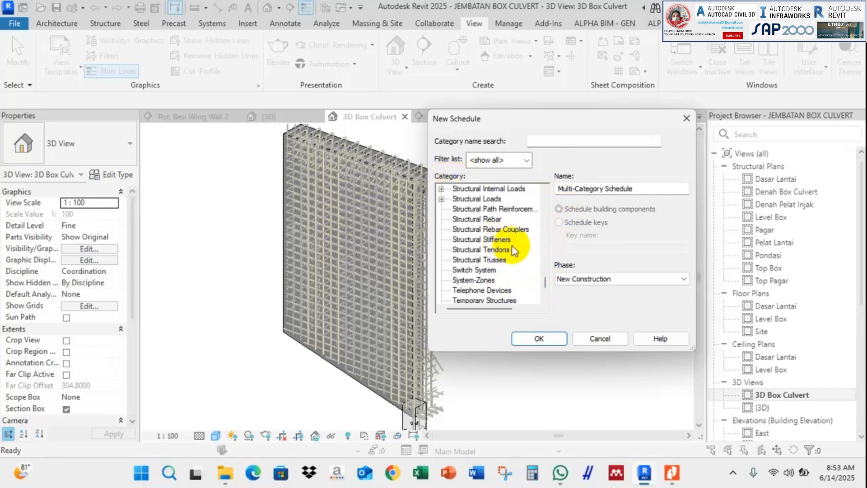
click(485, 221)
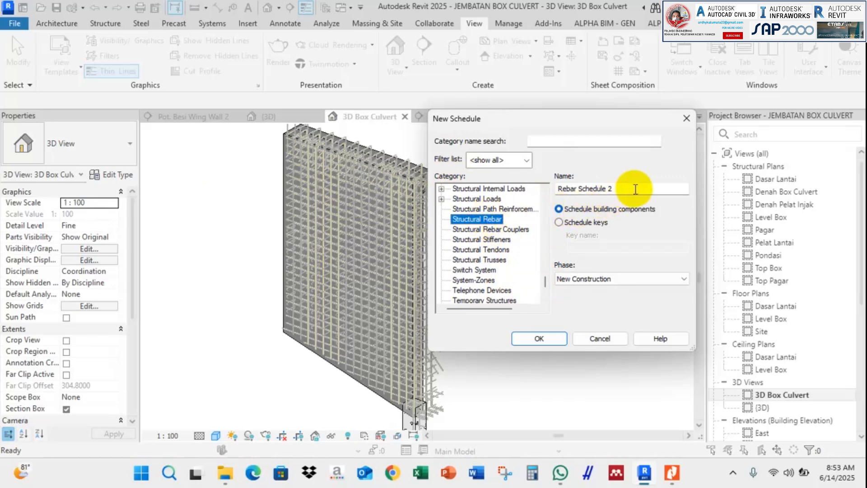
Step: Name the new rebar schedule Tulangan Wing Wall
drag(632, 189, 535, 188)
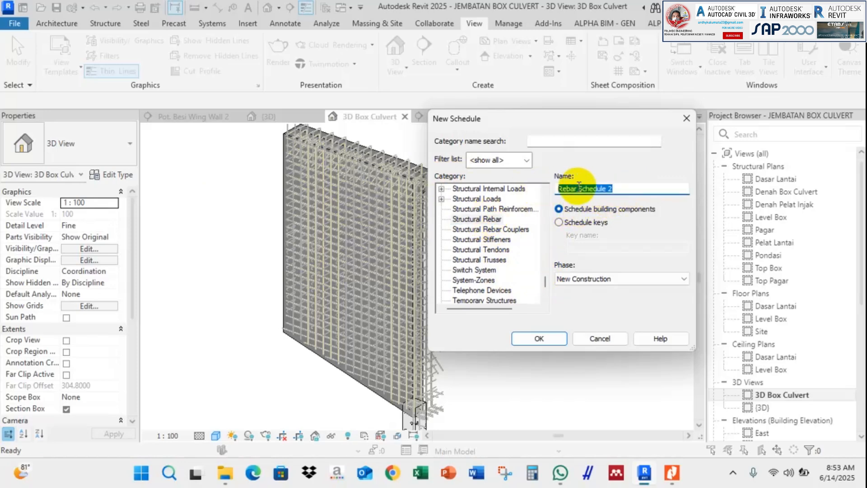
text(Tula)
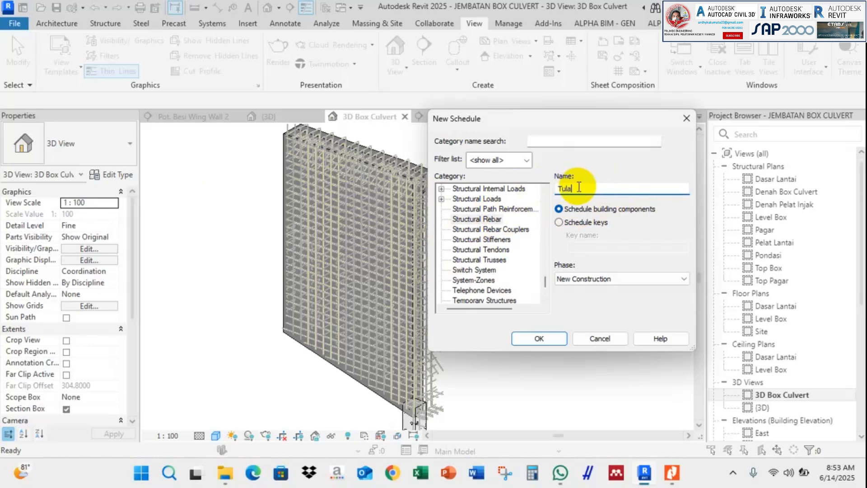
text(ngan Wing Wall)
Step: Switch to the 4. Loke Tela 3 PDF in Nitro Pro and go to the Detail Penulangan Dinding Sayap sheet on page 16
click(672, 472)
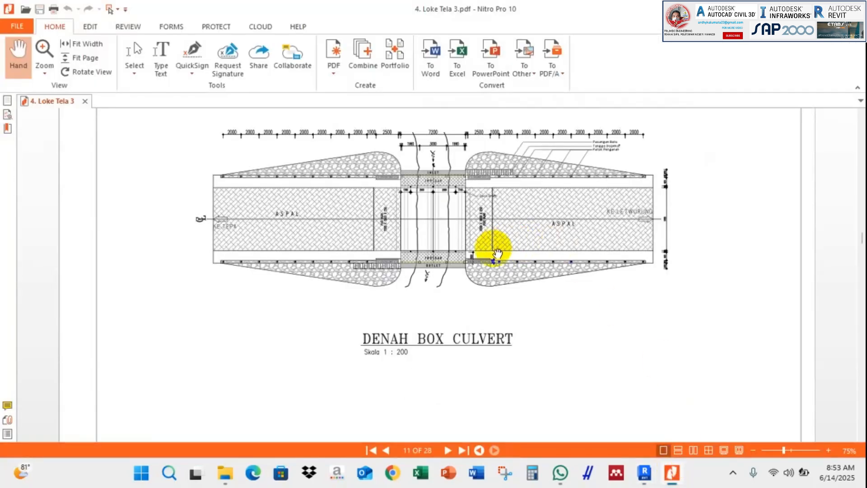
click(447, 450)
click(447, 450)
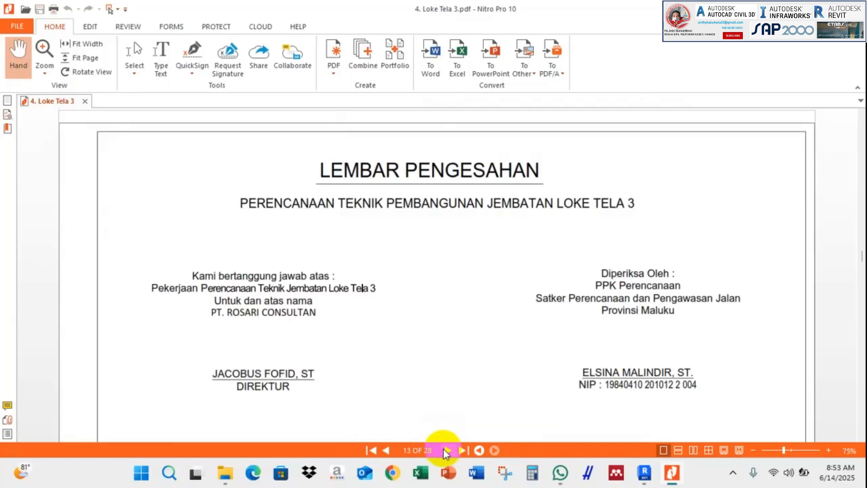
click(446, 451)
click(446, 450)
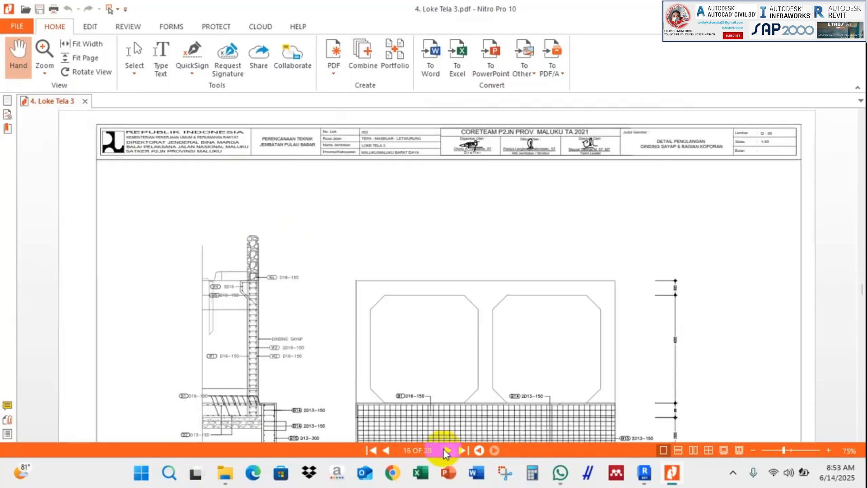
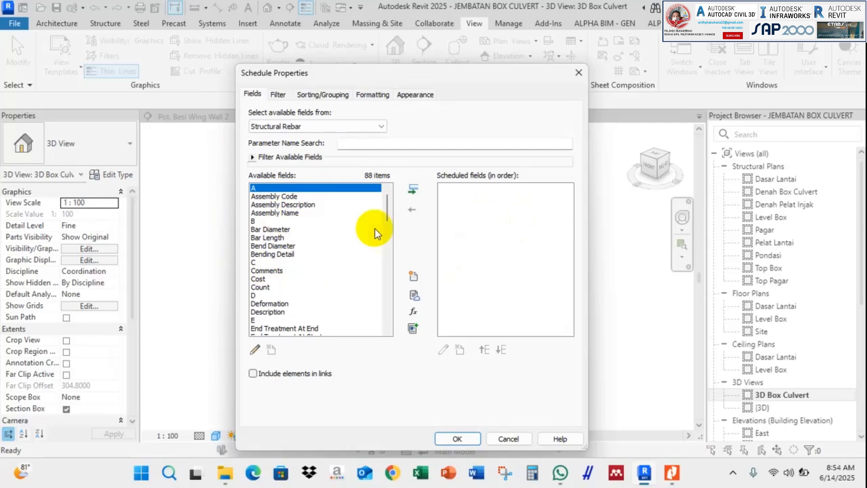
Step: Add the Type field to the rebar schedule's scheduled fields
click(354, 222)
key(t)
scroll(283, 305, down, 2)
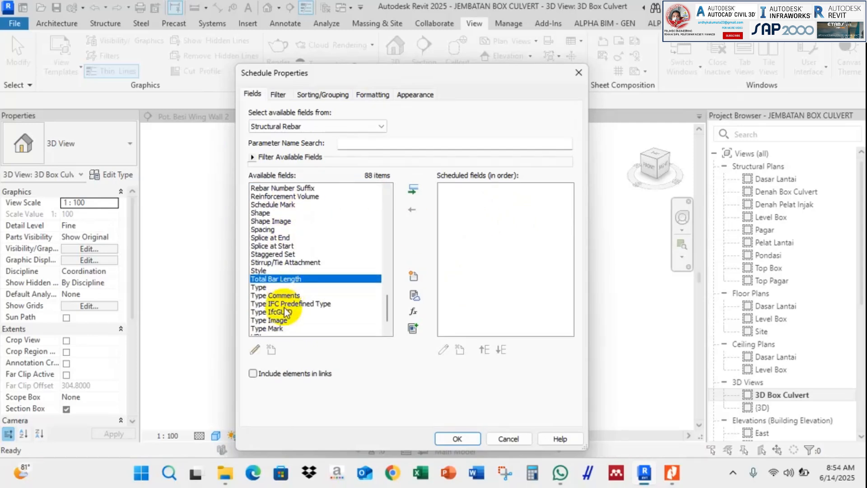
click(271, 286)
click(412, 188)
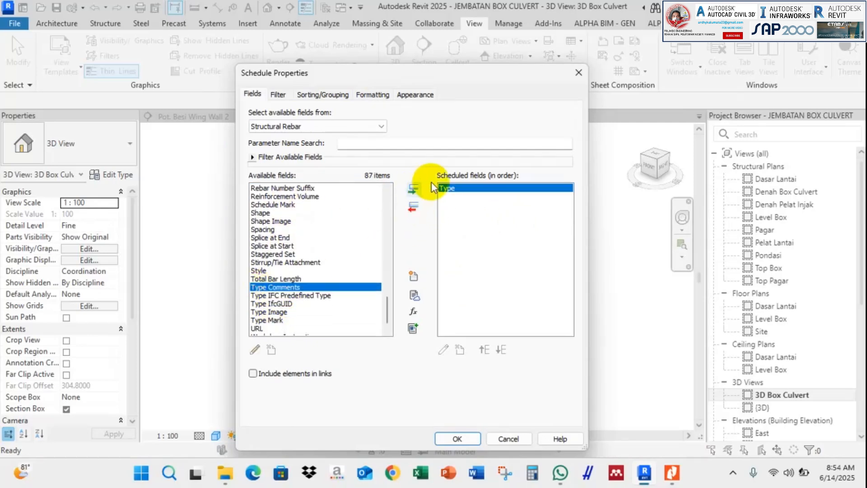
Step: Add the Bar Diameter and Bar Length fields to the schedule after Type
click(268, 214)
key(b)
click(270, 197)
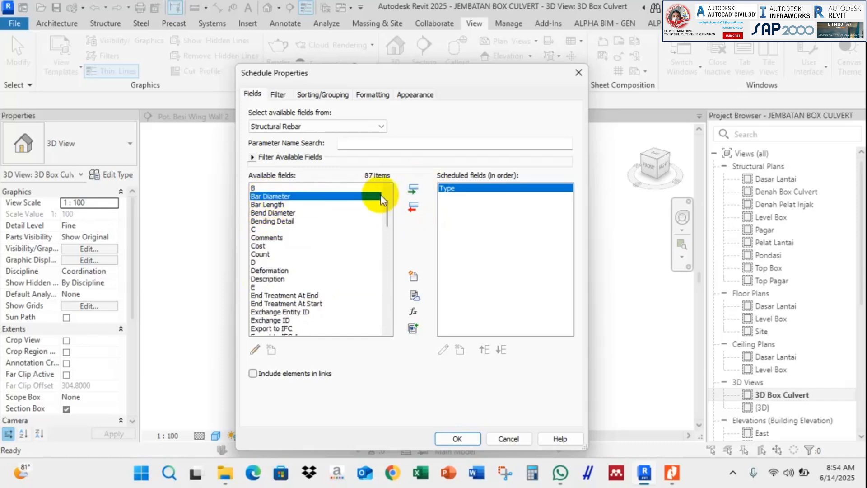
click(413, 189)
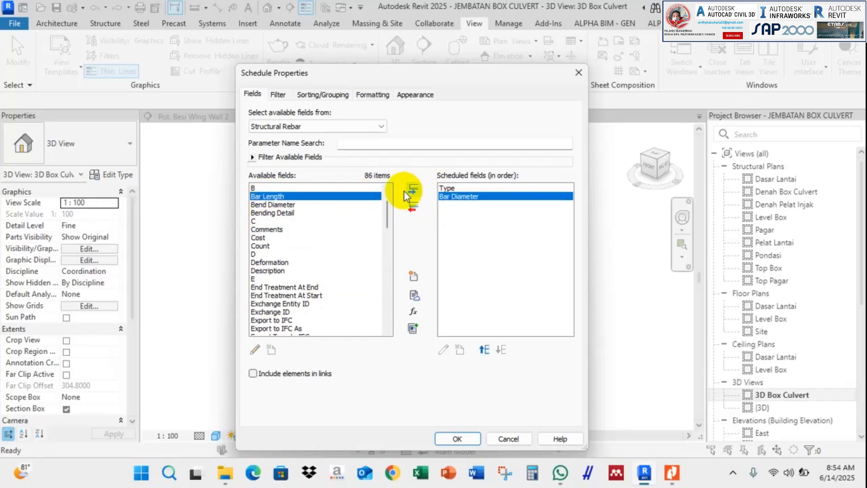
click(264, 196)
click(413, 190)
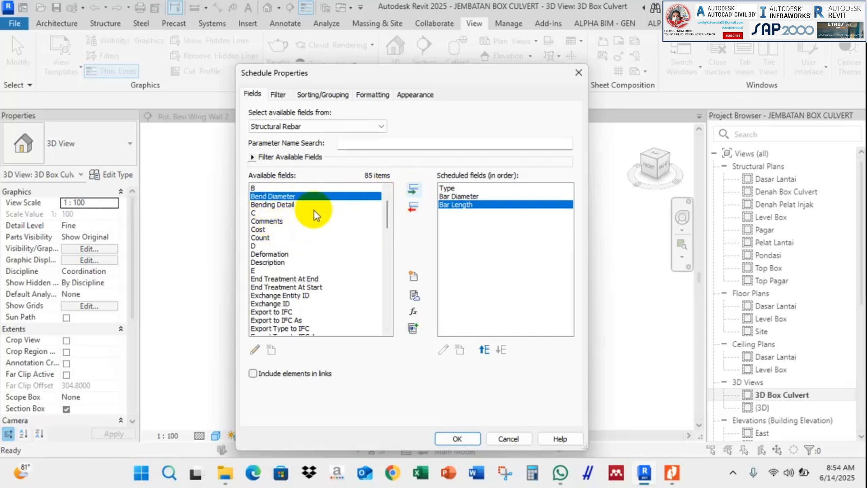
Step: Check the columns and bar codes of the Daftar Penulangan Dinding Sayap table in the Nitro Pro PDF, and return to Revit's schedule settings
scroll(273, 266, down, 2)
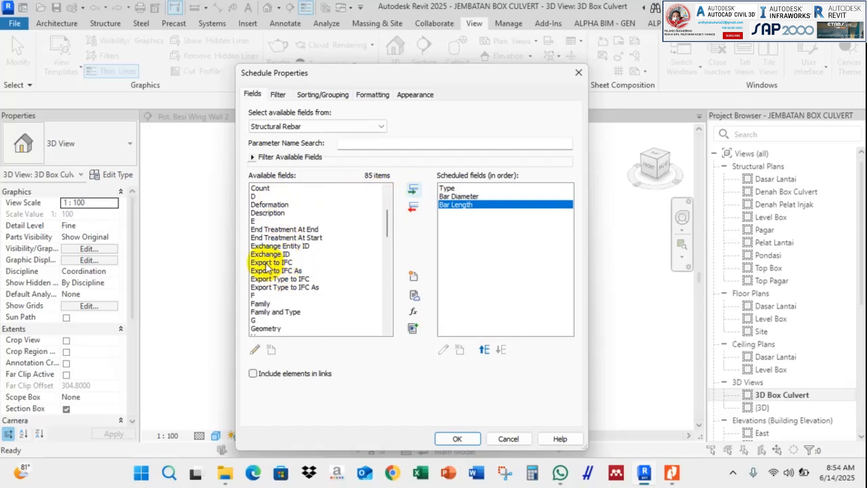
click(671, 473)
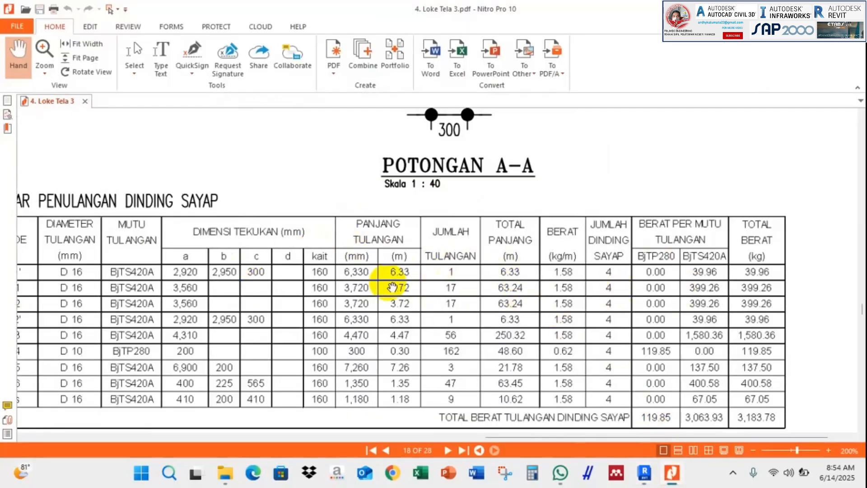
drag(739, 437, 470, 425)
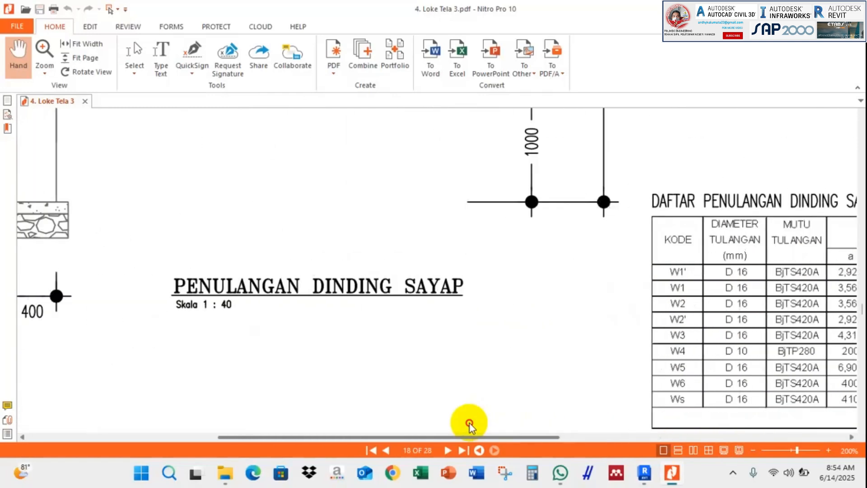
click(645, 472)
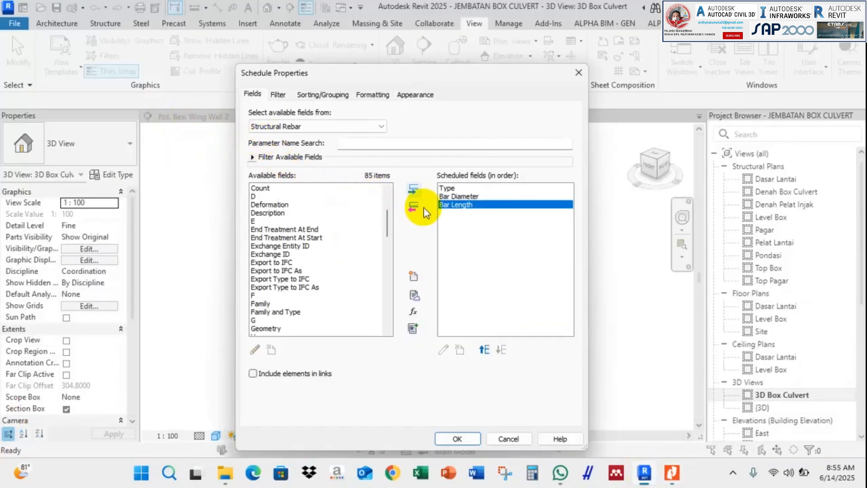
Step: Move the schedule settings dialog aside and add the Total Bar Length field to the scheduled fields
drag(418, 76, 621, 68)
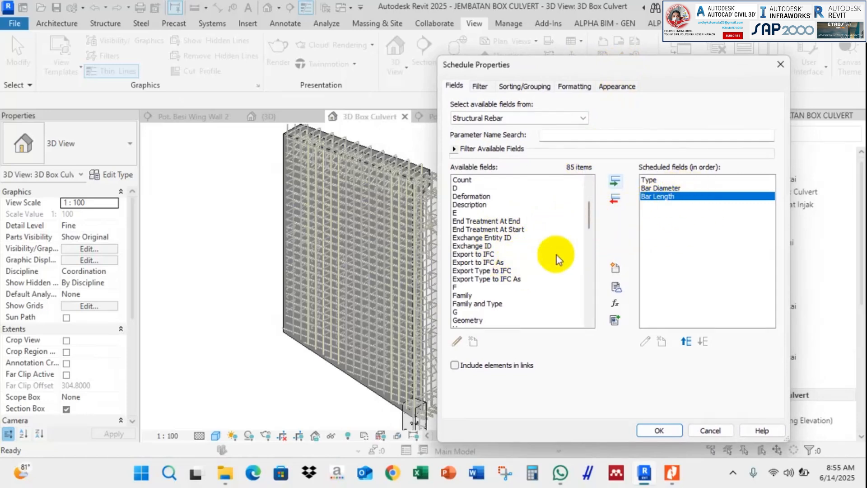
click(479, 238)
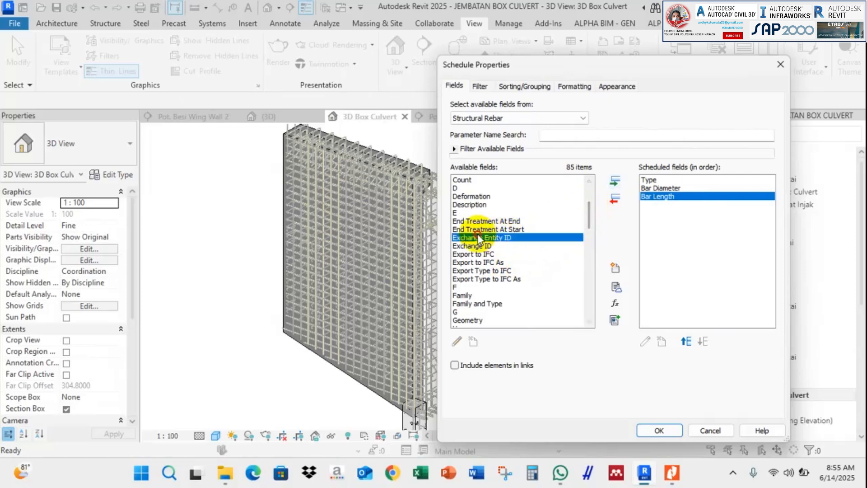
scroll(479, 238, down, 10)
click(481, 319)
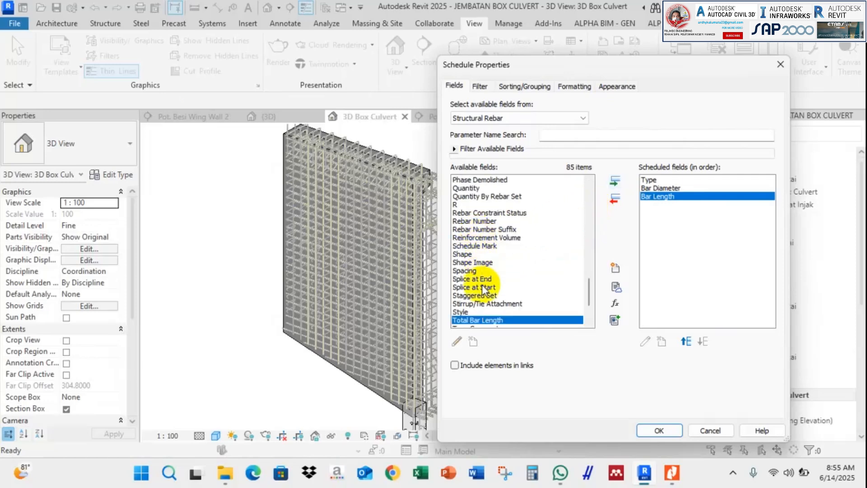
click(613, 182)
Step: Add the Quantity By Rebar Set field to the rebar schedule's scheduled fields
click(478, 262)
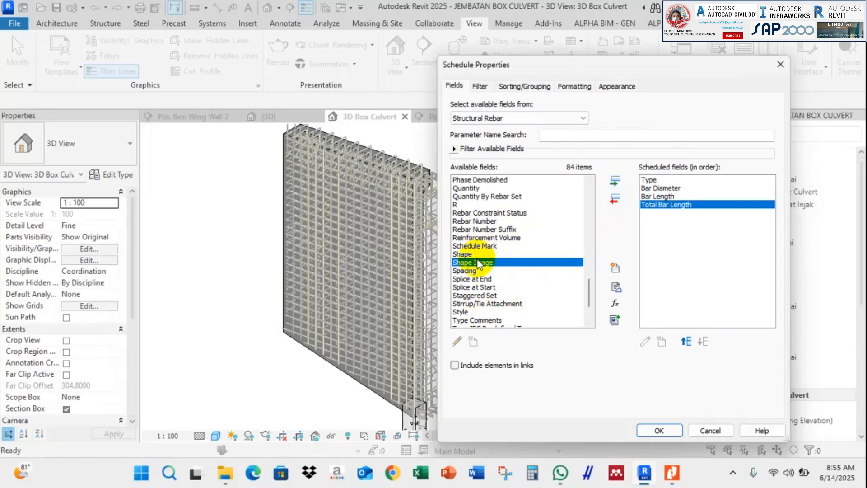
click(479, 196)
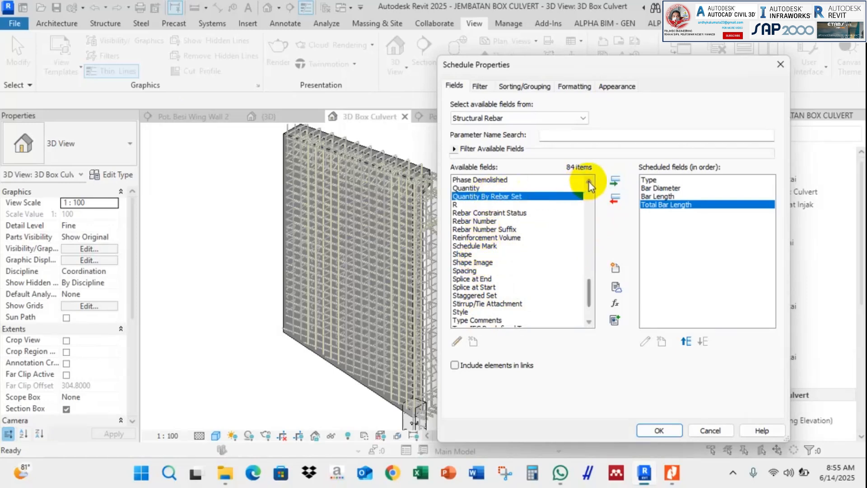
click(614, 181)
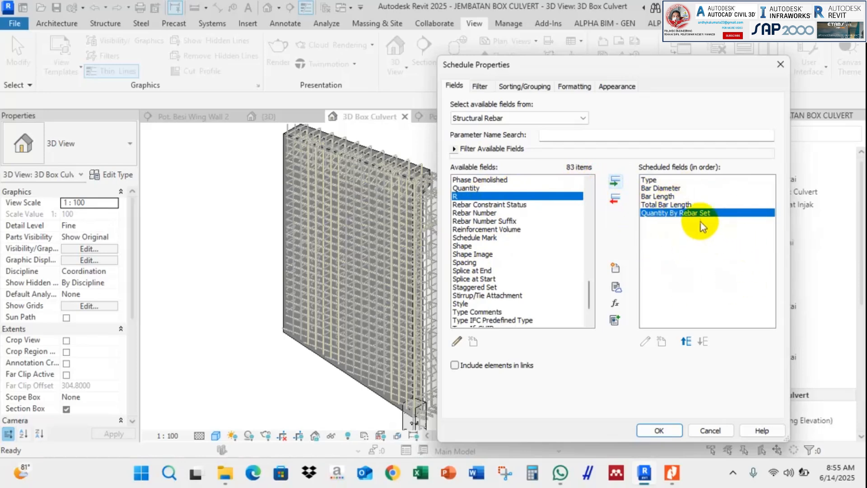
Step: Move Total Bar Length below Quantity By Rebar Set in the field order and generate the schedule
click(675, 205)
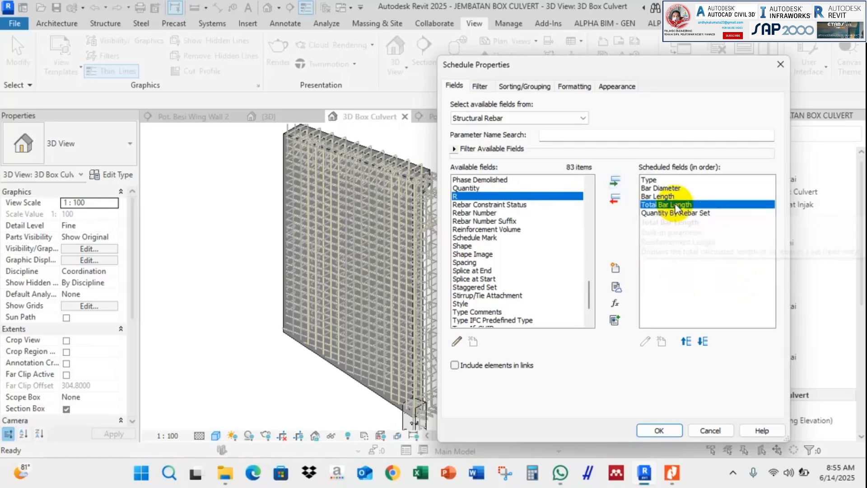
click(703, 341)
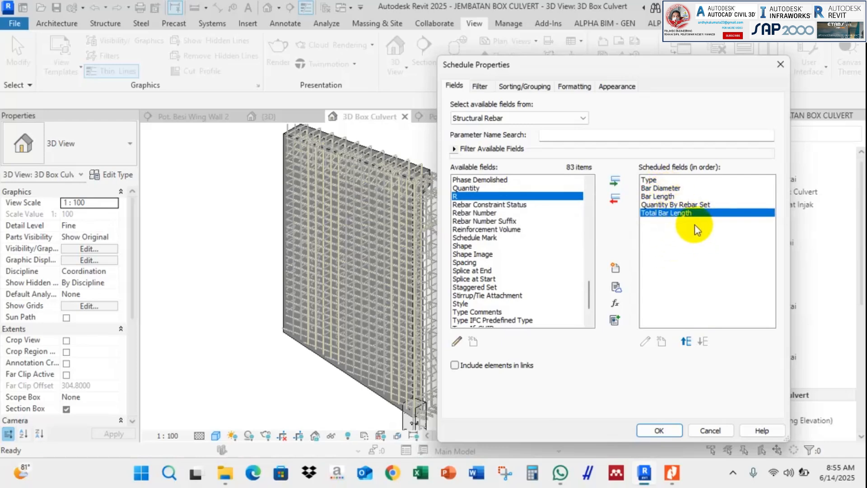
drag(630, 72, 603, 69)
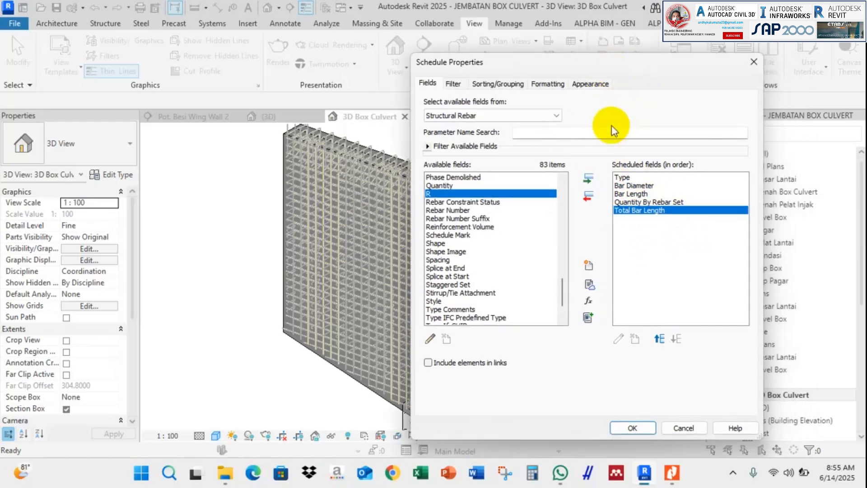
click(633, 427)
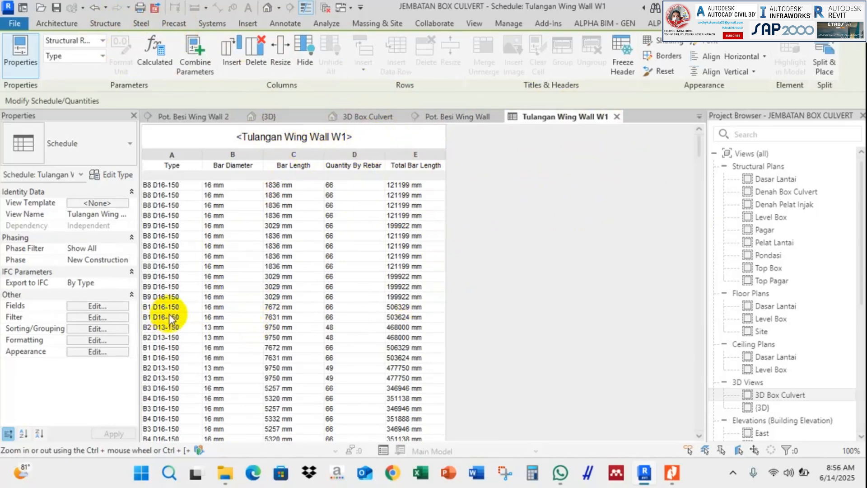
Step: Filter the Tulangan Wing Wall W1 schedule to rows whose Type equals W1 D16-150
scroll(310, 246, down, 5)
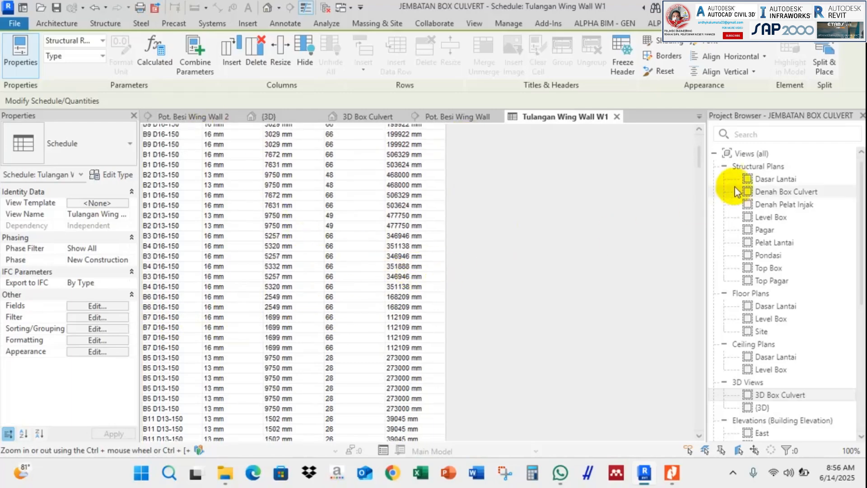
drag(698, 157, 695, 122)
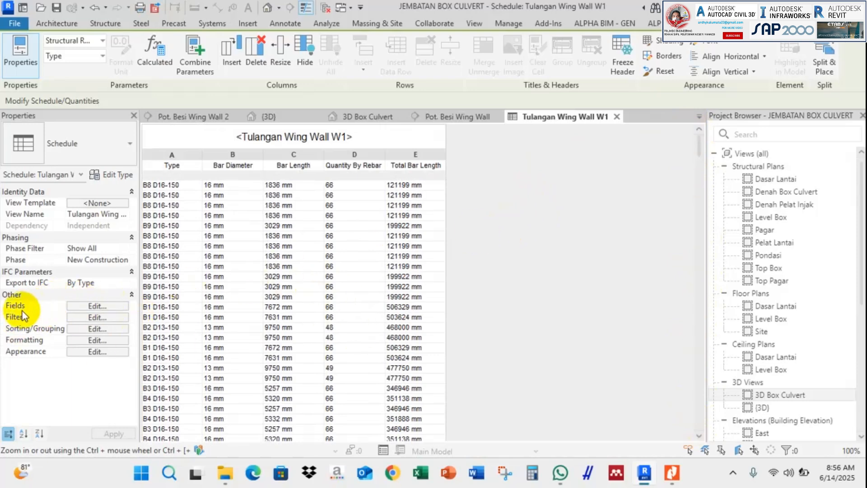
click(97, 317)
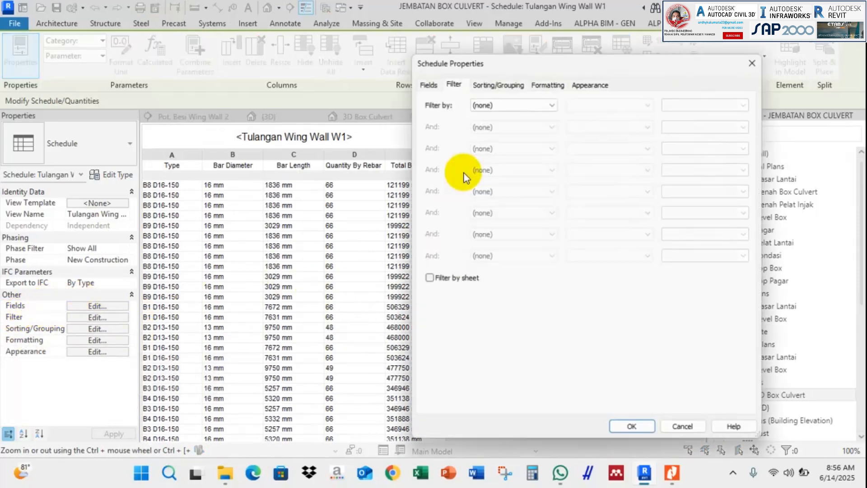
drag(495, 66, 479, 75)
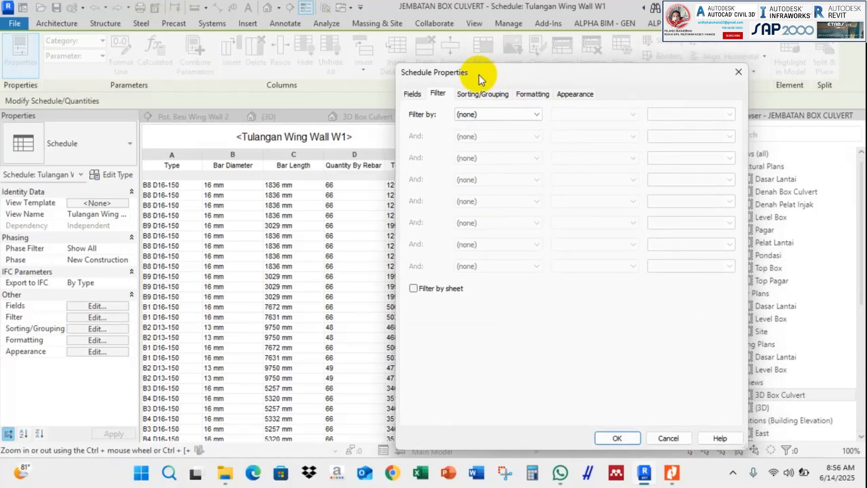
click(472, 114)
click(474, 132)
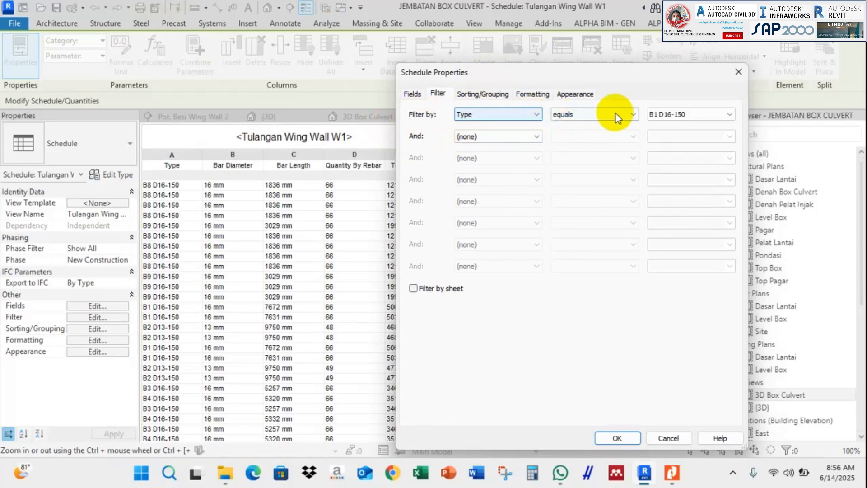
click(634, 114)
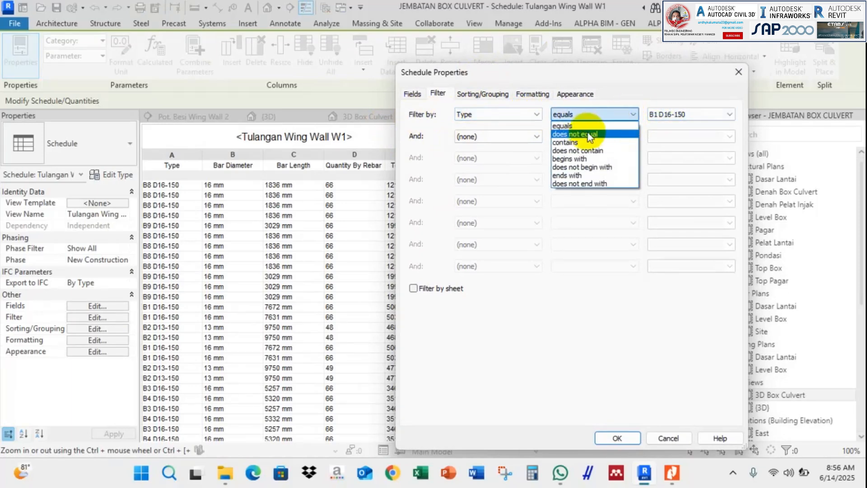
click(570, 123)
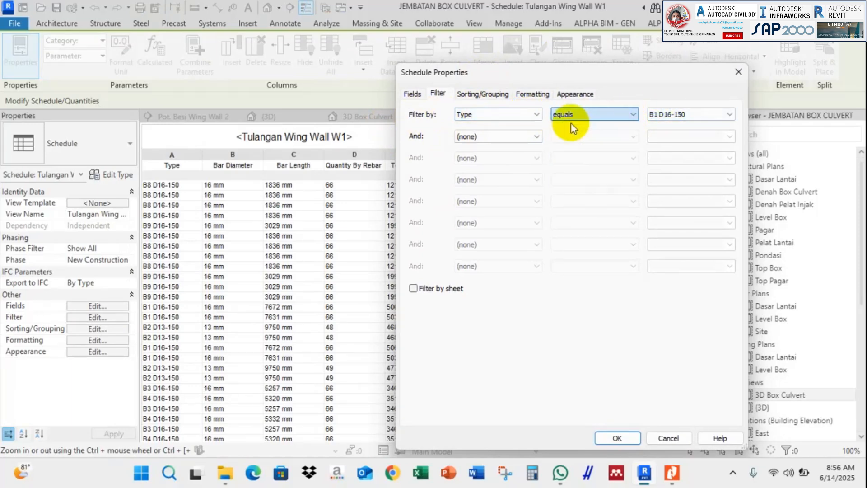
click(702, 114)
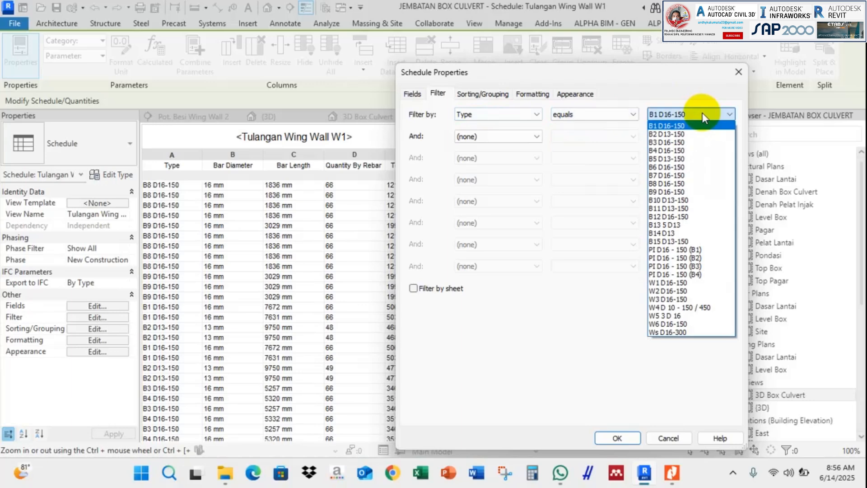
click(687, 283)
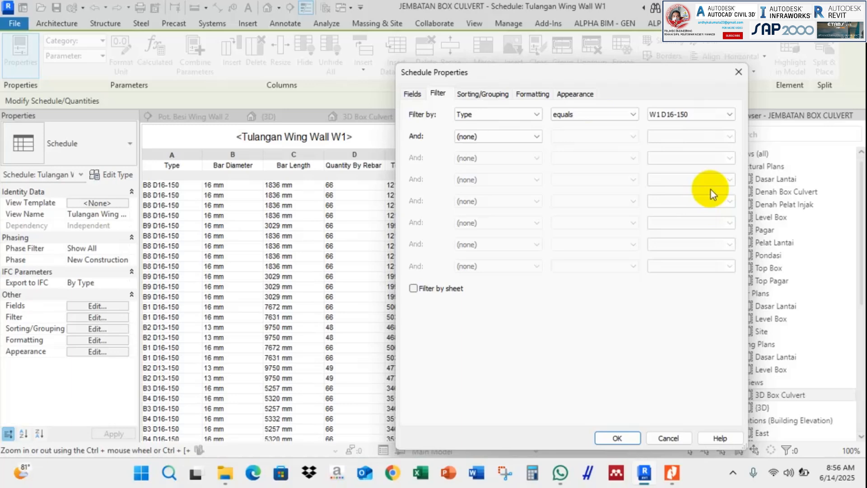
click(629, 438)
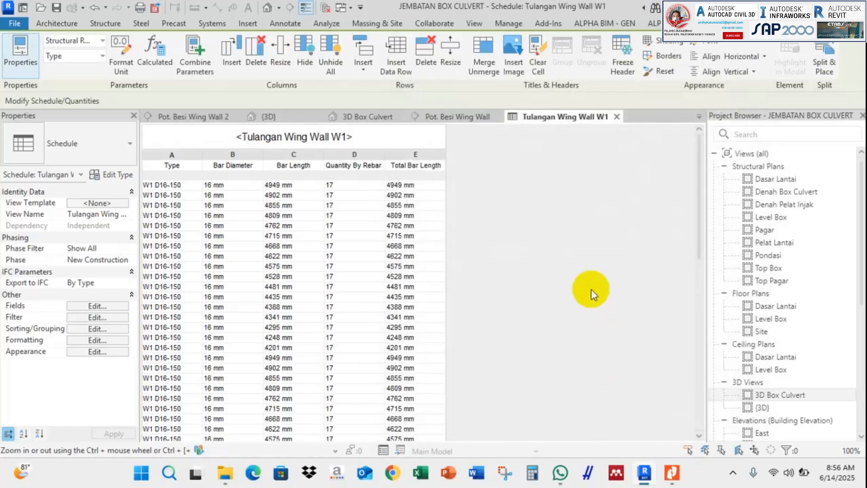
Step: Compare the filtered W1 rows with the bar lengths and counts in Nitro Pro's Daftar Penulangan Dinding Sayap table, and return to Revit
scroll(364, 291, down, 3)
scroll(364, 291, down, 5)
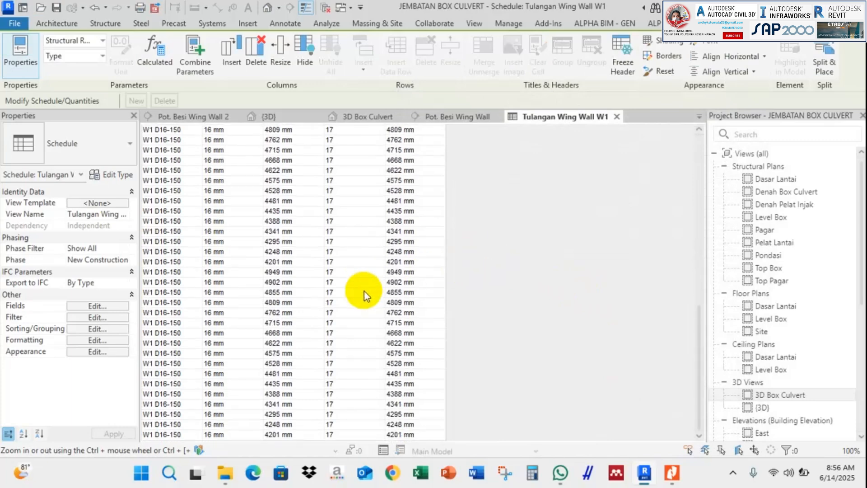
drag(700, 382, 689, 172)
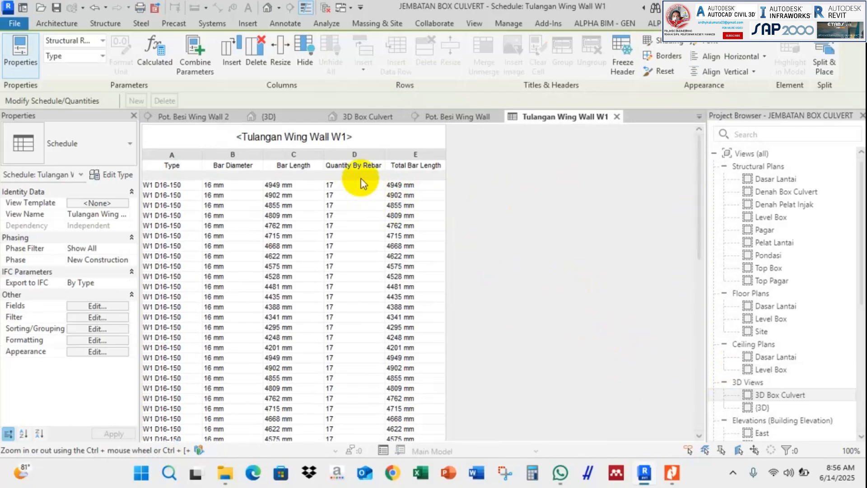
click(672, 472)
drag(735, 317, 238, 306)
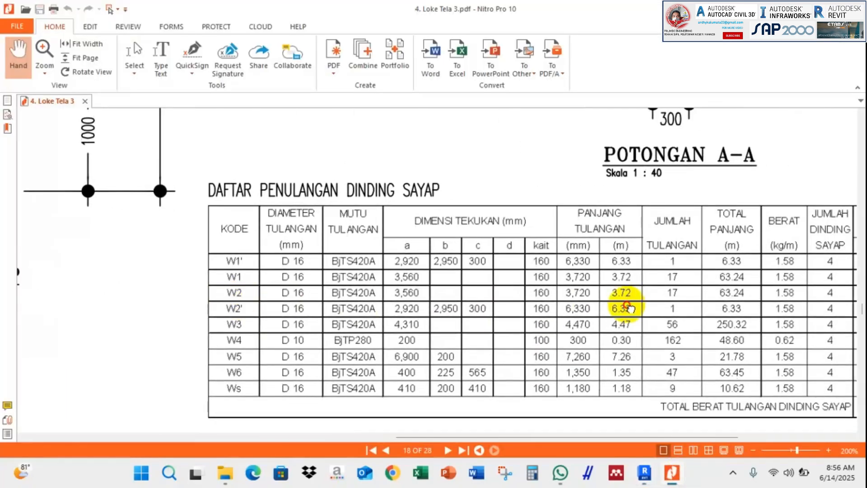
drag(688, 298, 542, 294)
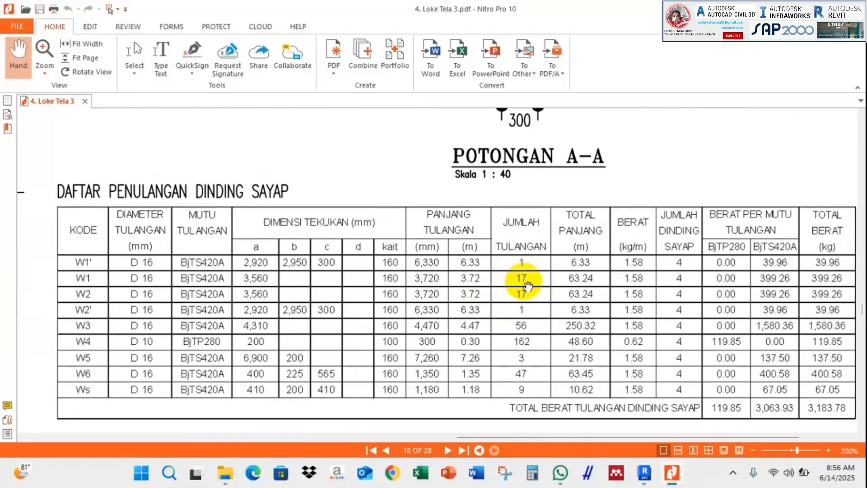
key(alt+Tab)
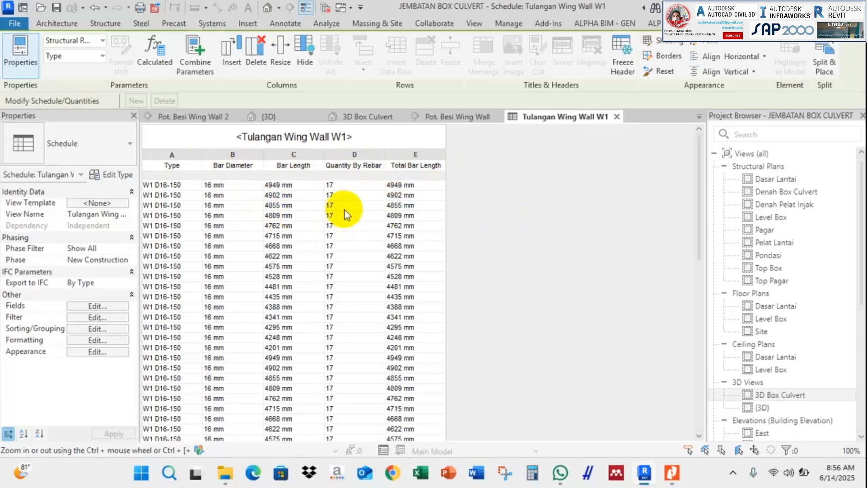
Step: Override the project units for the Total Bar Length column with meters rounded to 2 decimal places
click(427, 158)
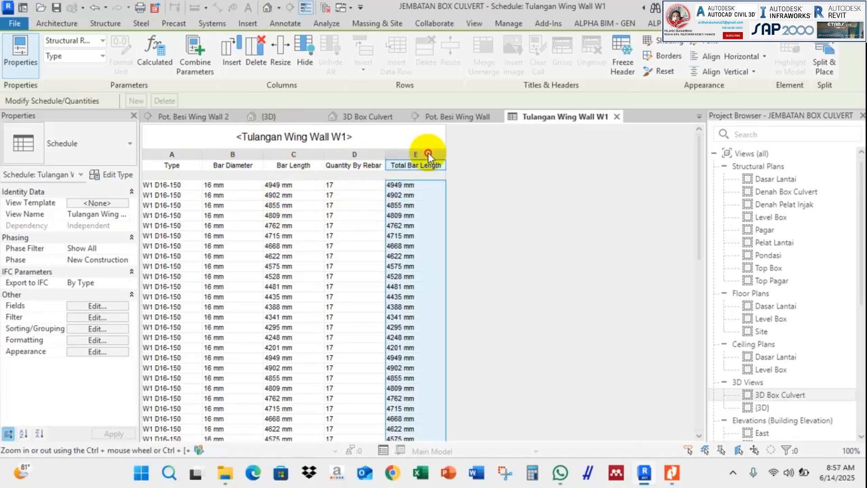
scroll(418, 285, down, 4)
scroll(414, 316, up, 4)
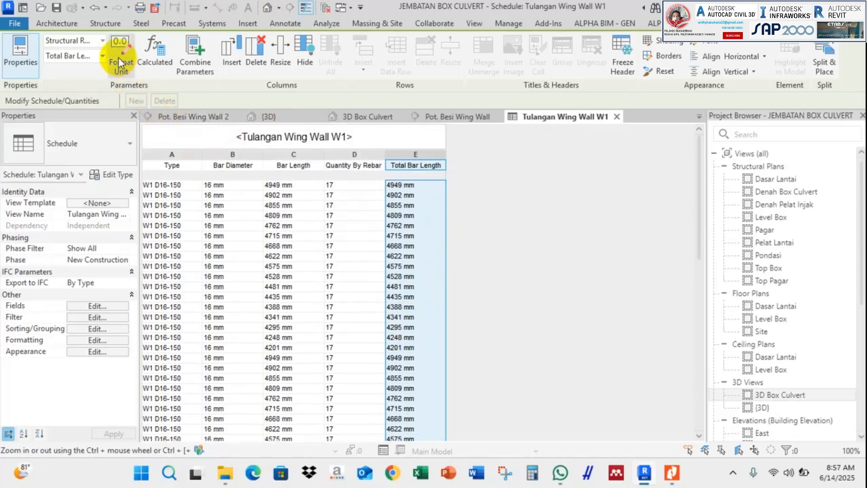
click(118, 58)
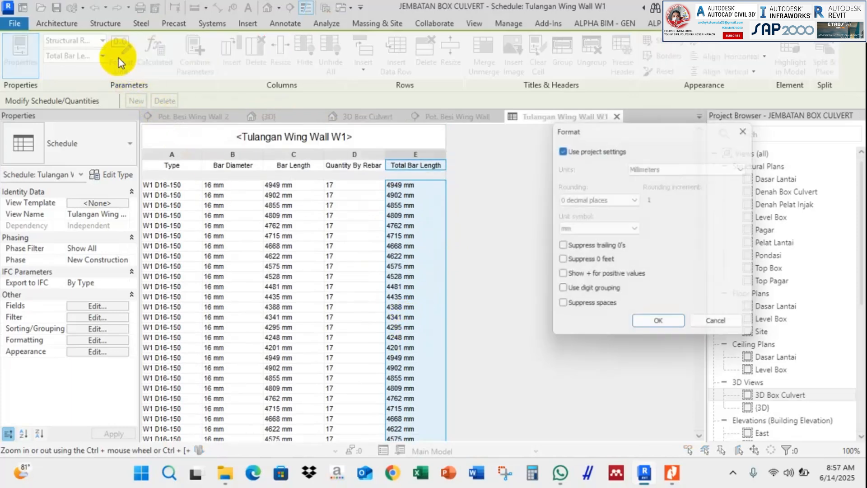
click(598, 151)
click(652, 168)
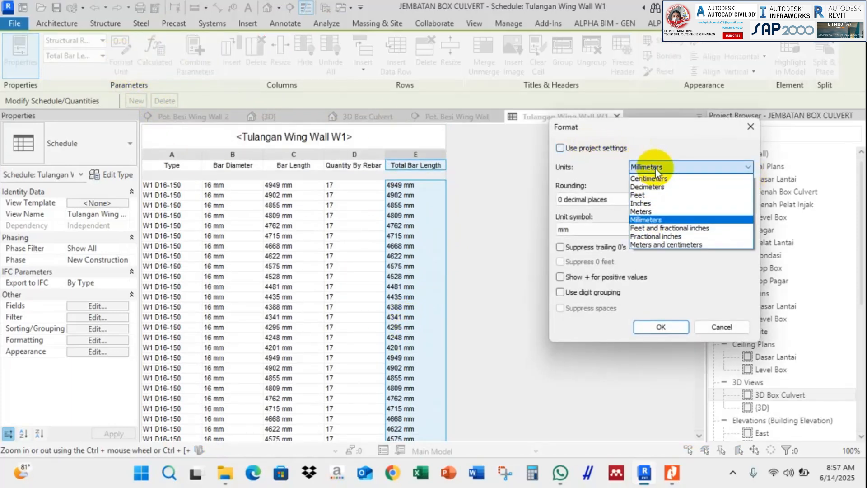
click(660, 211)
click(573, 200)
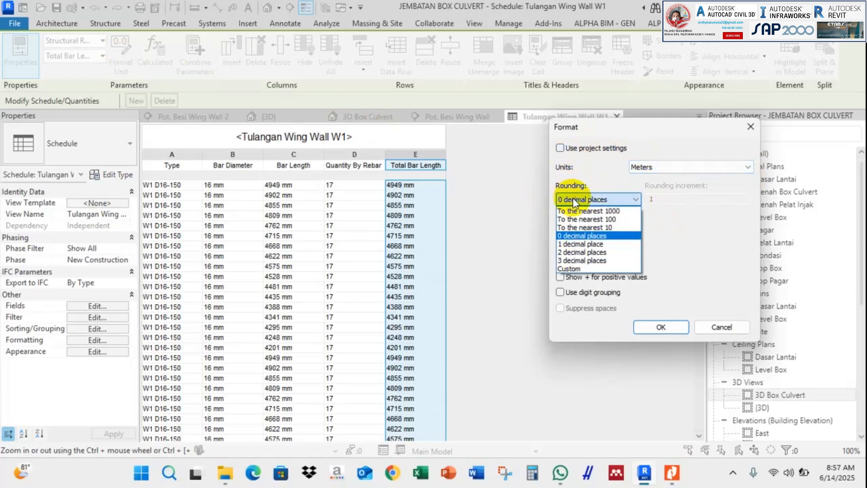
click(582, 252)
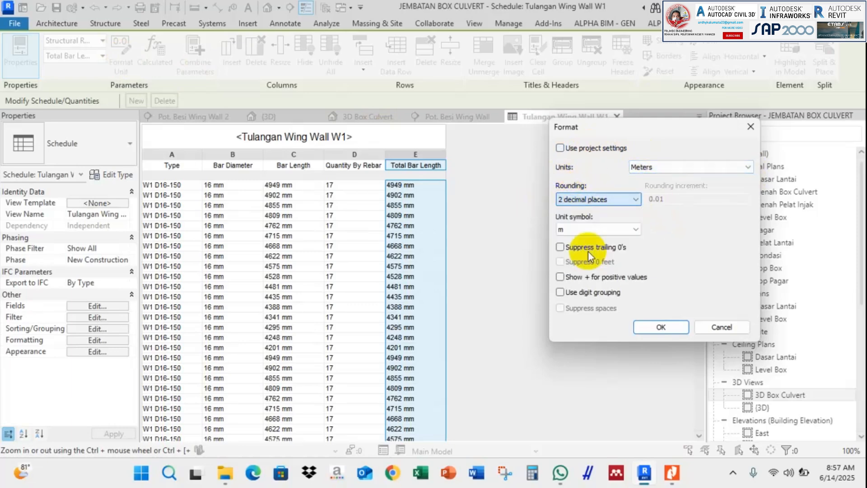
click(660, 328)
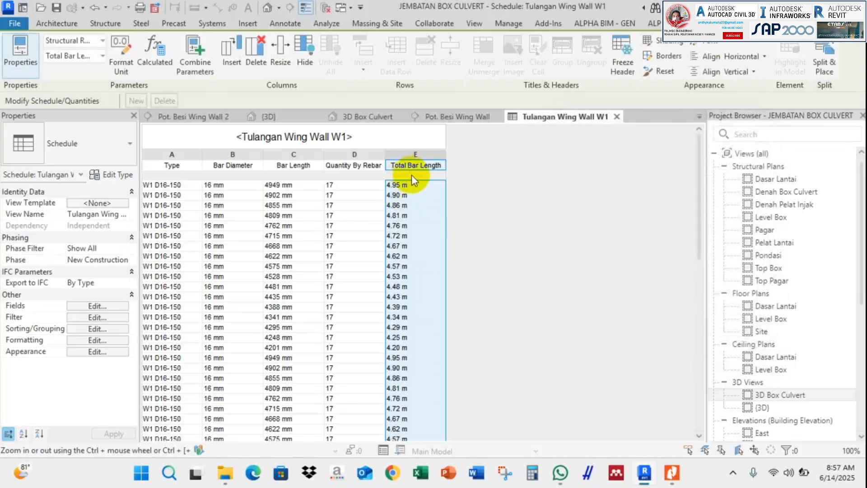
Step: Set the vertical alignment of the Total Bar Length column and center its values horizontally
click(716, 72)
click(708, 107)
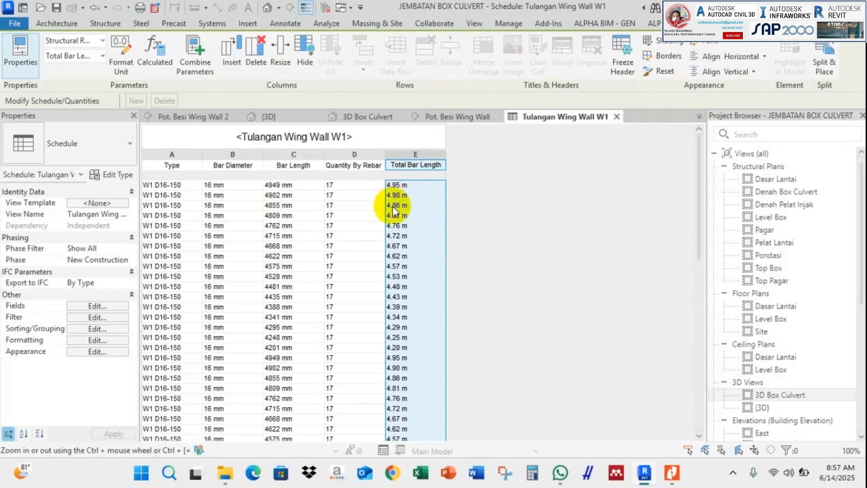
click(722, 56)
click(711, 107)
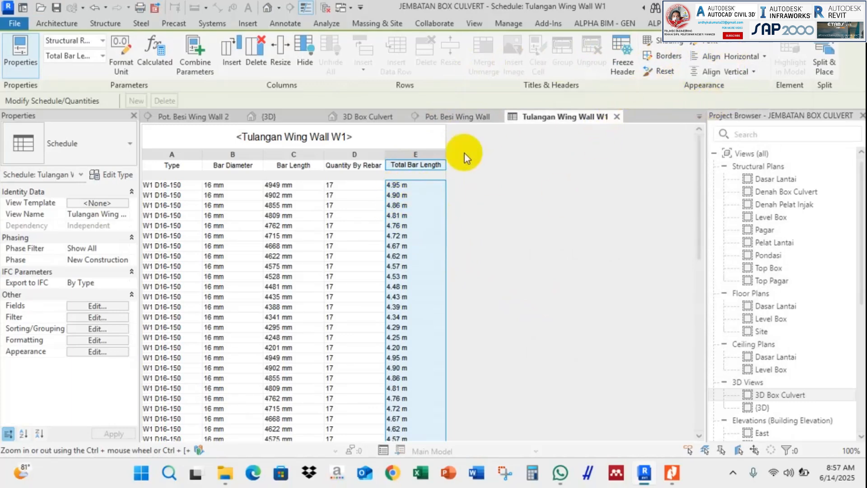
Step: Override the project units for the Bar Length column with meters rounded to 2 decimal places
click(302, 155)
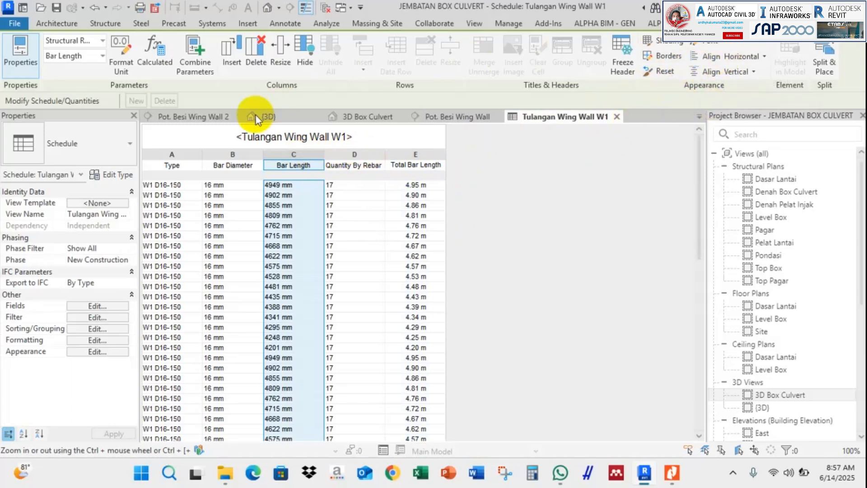
click(123, 65)
click(586, 149)
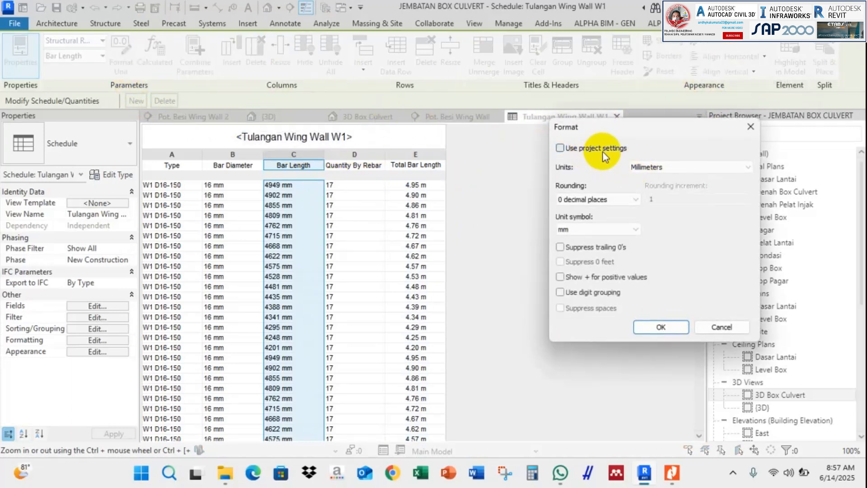
click(638, 167)
click(640, 211)
click(601, 199)
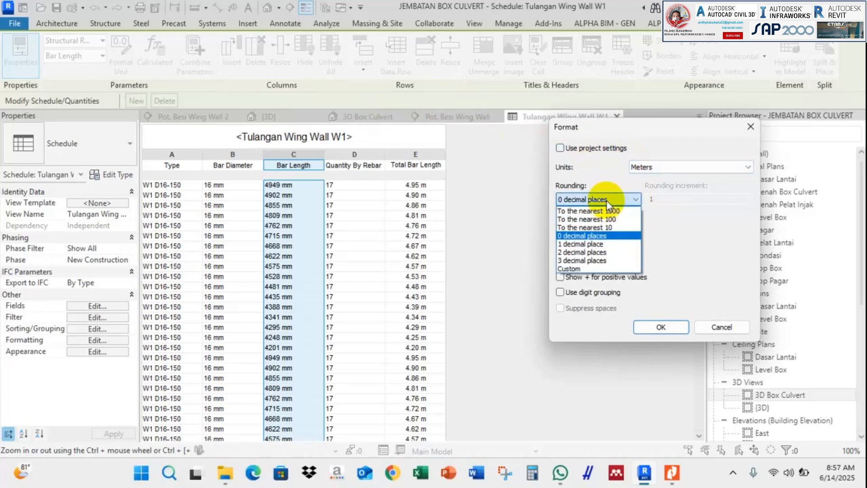
click(587, 252)
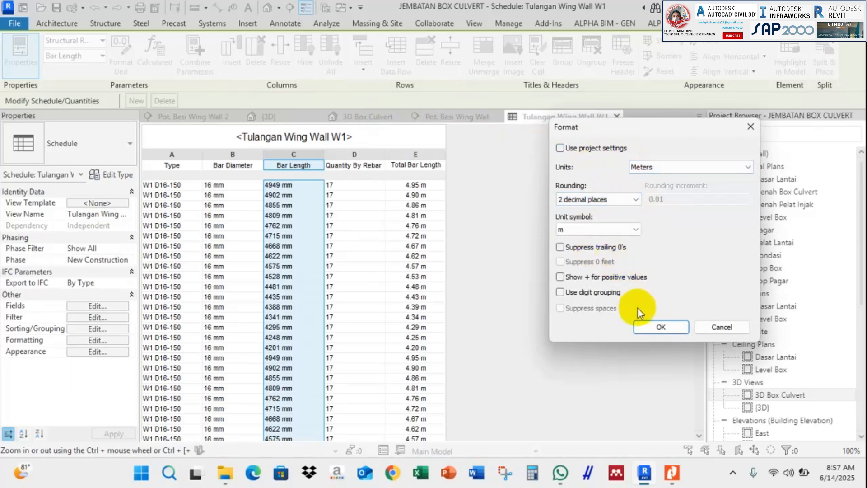
click(655, 326)
Step: Narrow the Type and Bar Diameter columns of the Tulangan Wing Wall W1 schedule
drag(204, 158, 187, 158)
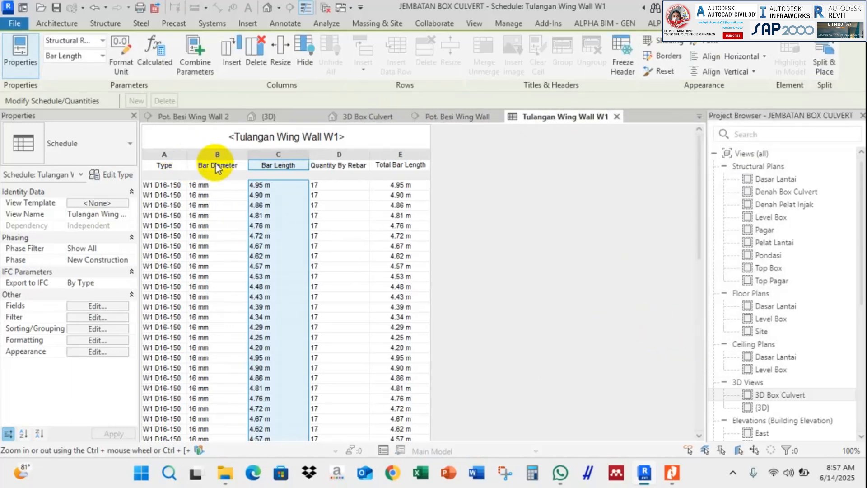
drag(248, 155, 236, 154)
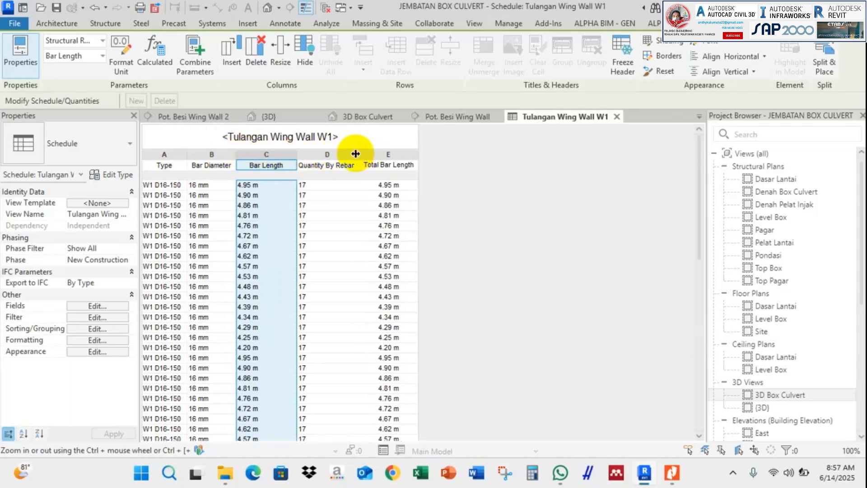
click(325, 251)
Step: Look through the itemized W1 D16-150 rows, examining the bar lengths, quantities and total bar lengths
scroll(368, 271, down, 5)
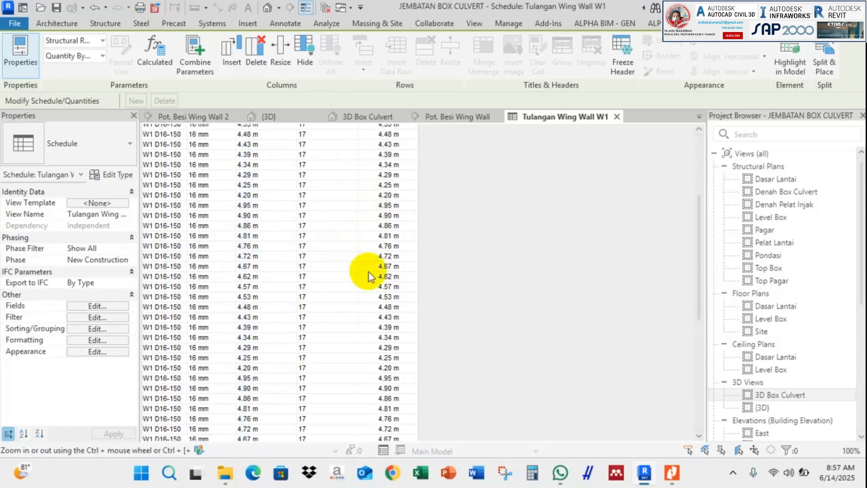
scroll(369, 272, down, 10)
scroll(378, 281, up, 12)
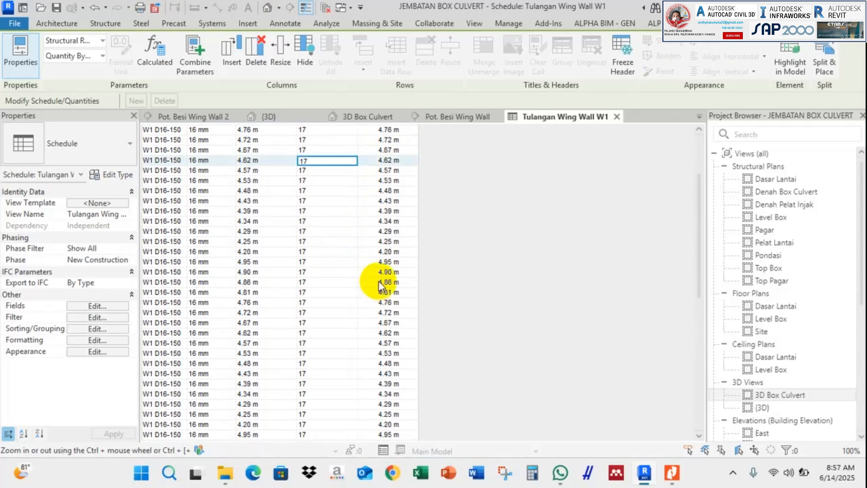
scroll(378, 284, up, 3)
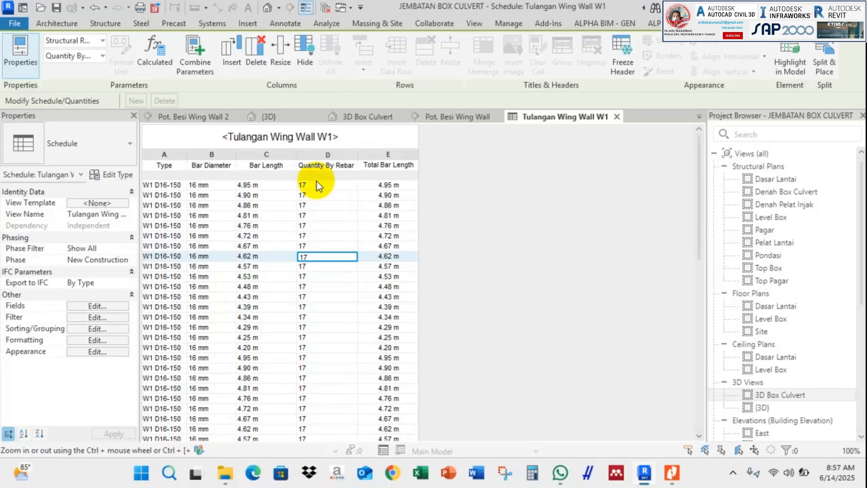
scroll(368, 218, down, 5)
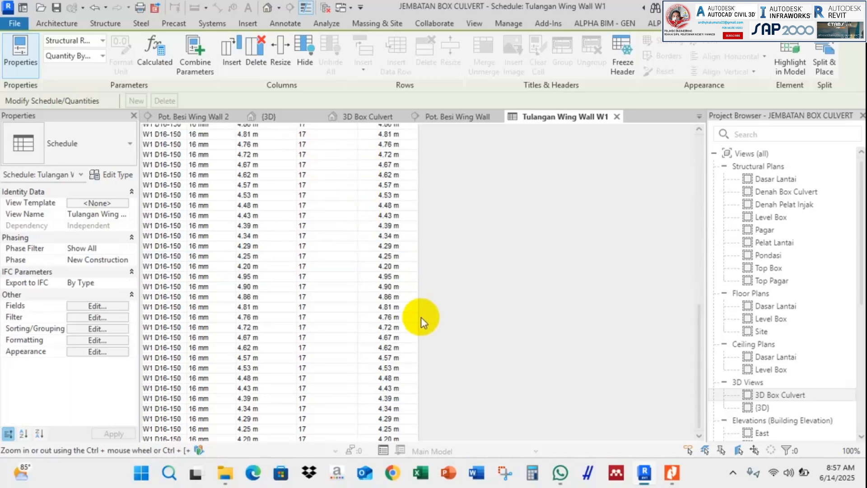
scroll(441, 296, up, 14)
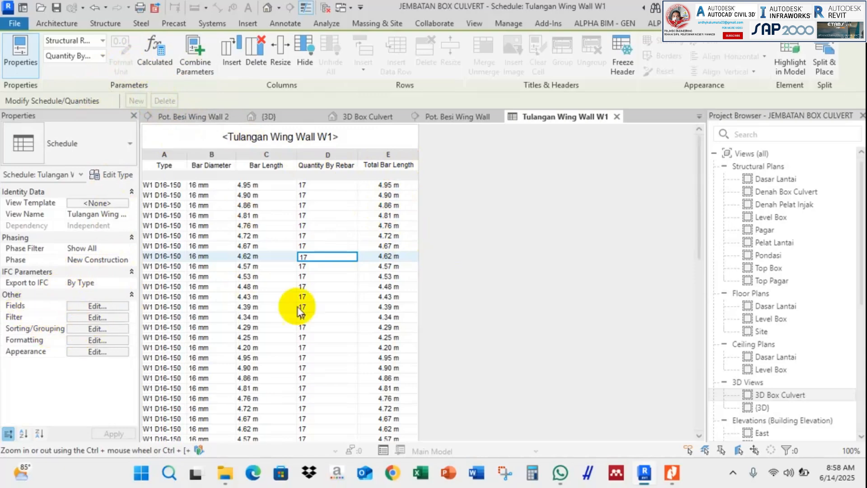
Step: Sort the schedule by Bar Length ascending, with group footers and grand totals showing title, count, and totals
click(110, 330)
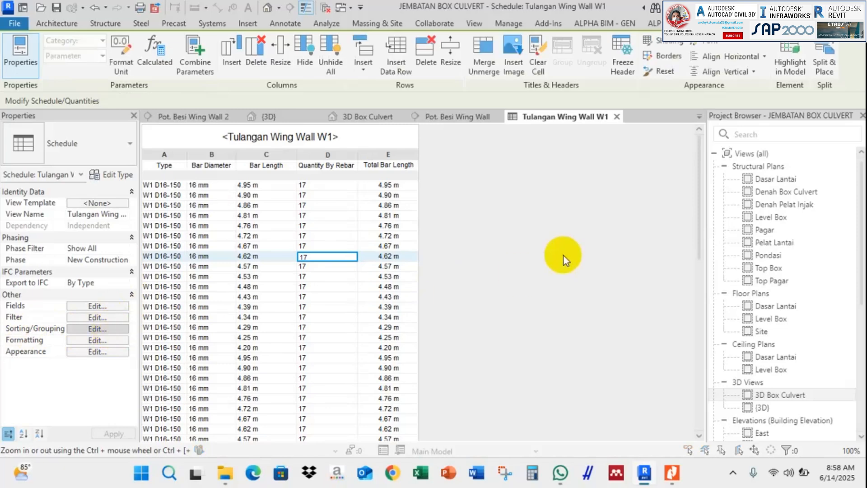
drag(502, 80, 581, 92)
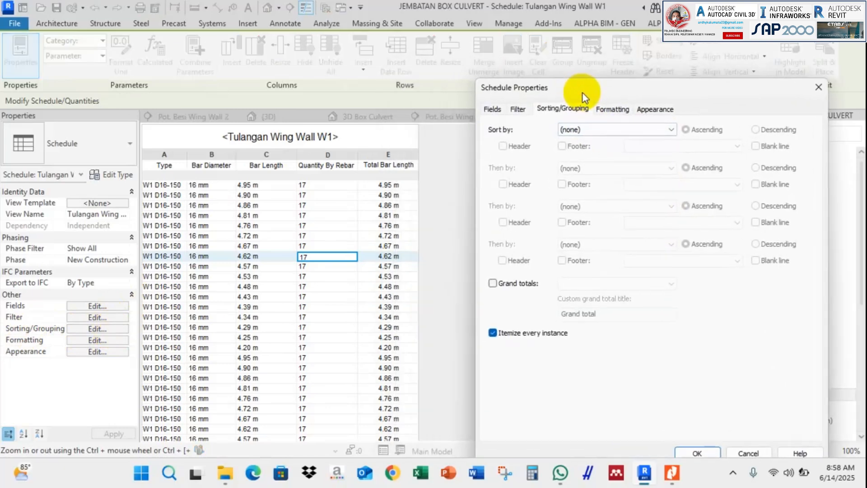
click(608, 128)
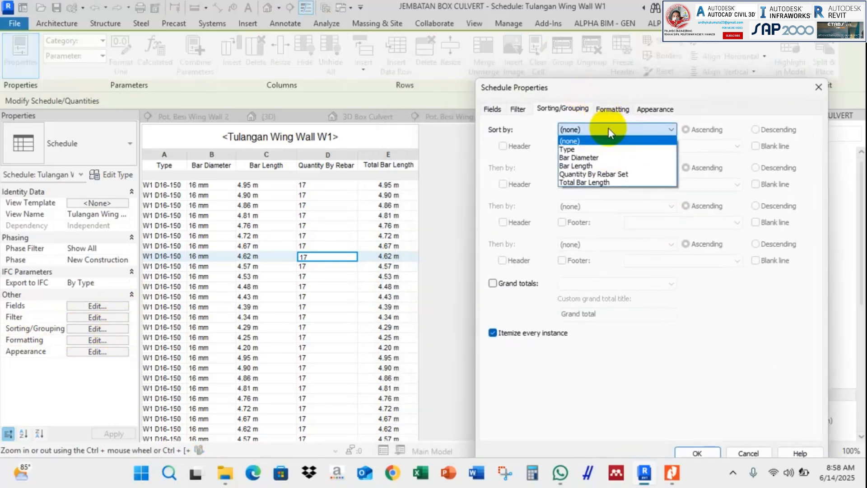
click(579, 166)
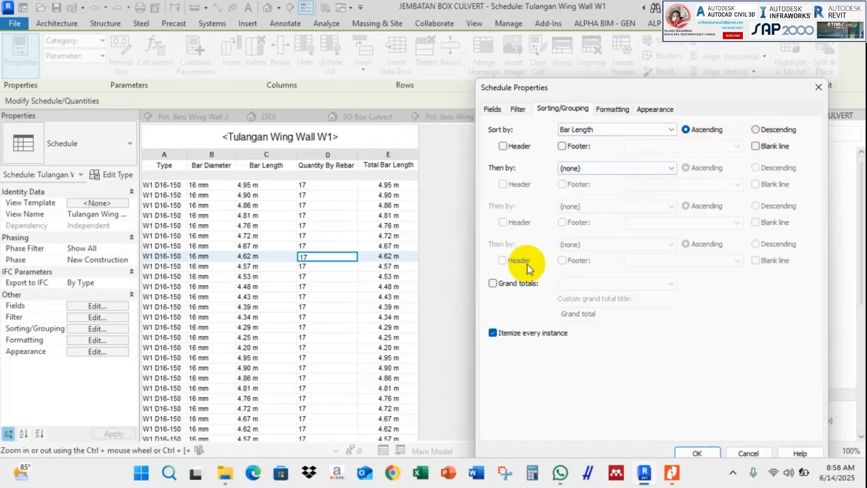
click(509, 283)
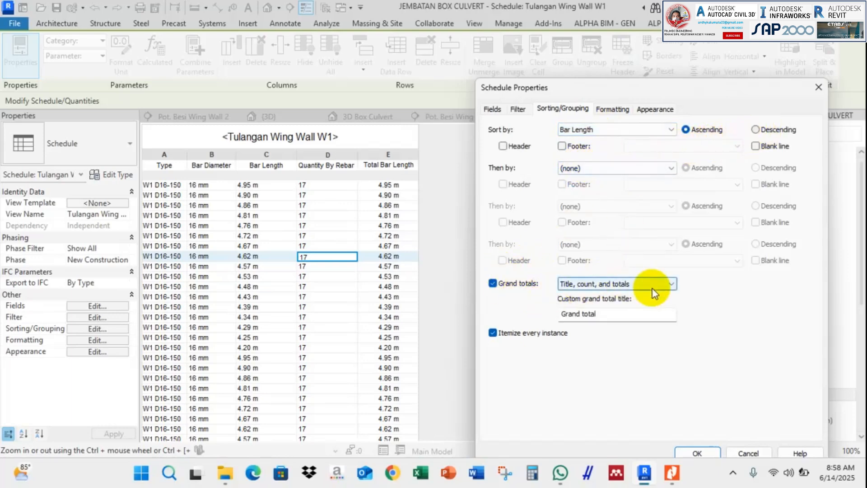
click(578, 145)
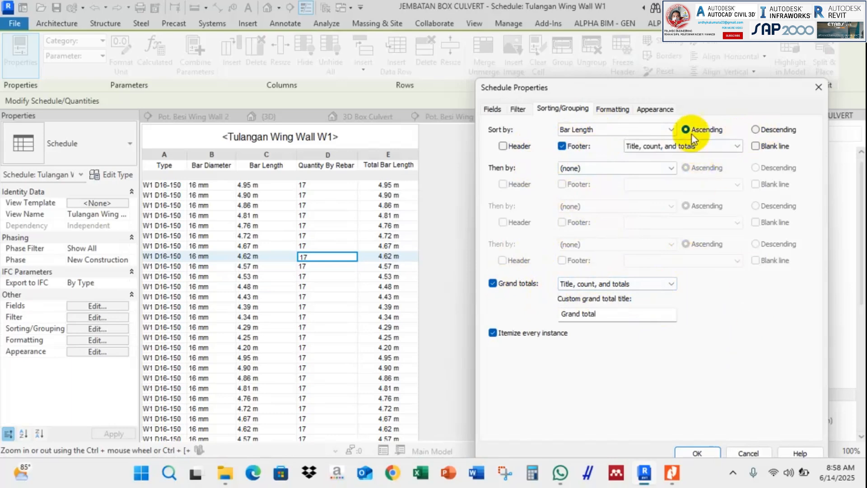
drag(667, 90, 642, 53)
click(674, 415)
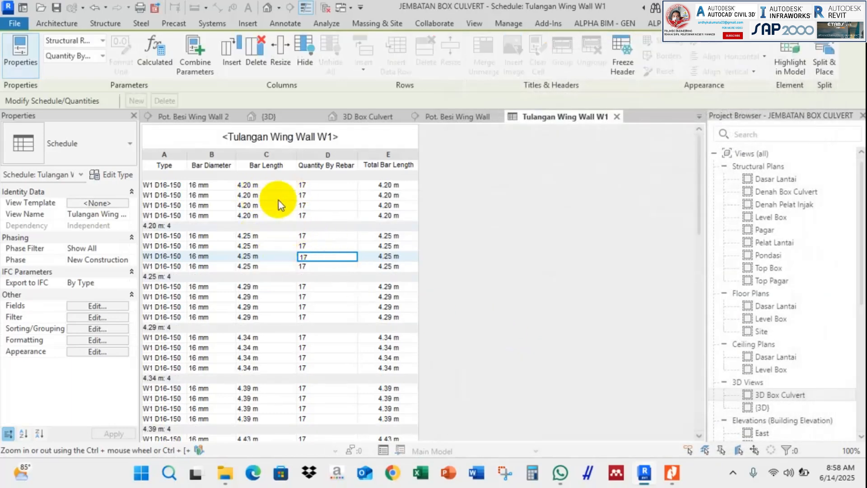
scroll(327, 217, down, 1)
scroll(329, 225, up, 1)
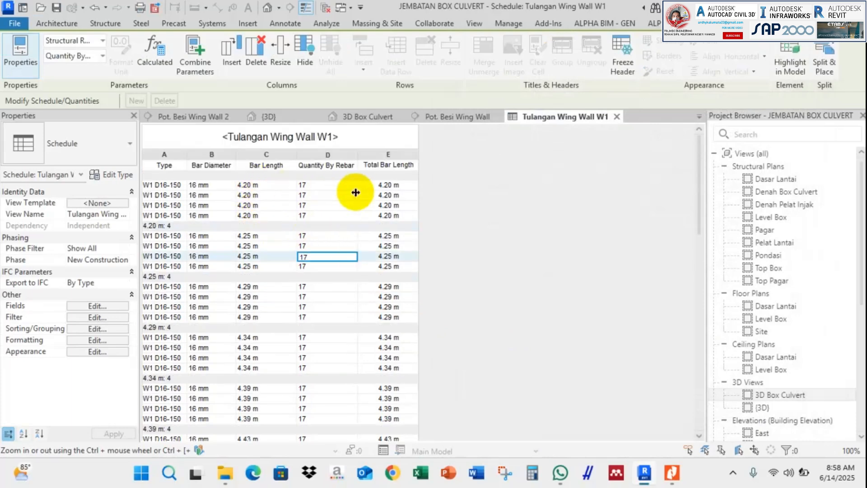
Step: Center the values of the Quantity By Rebar Set column horizontally
click(326, 157)
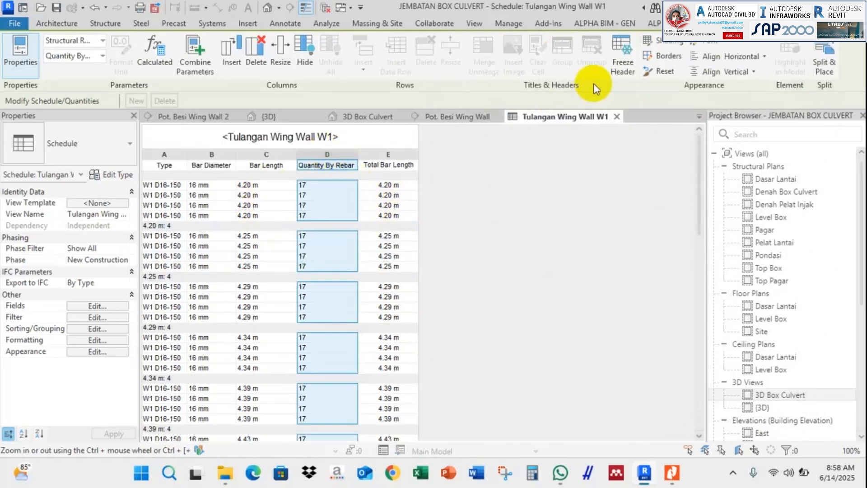
click(730, 58)
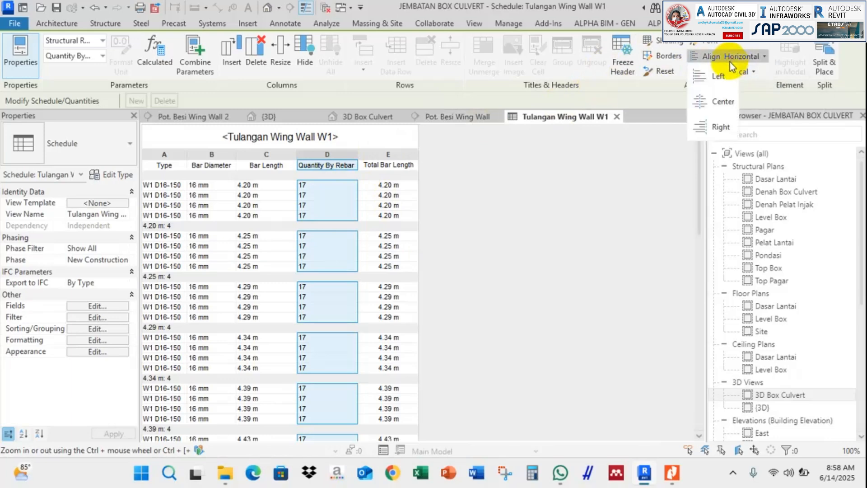
click(720, 99)
click(370, 208)
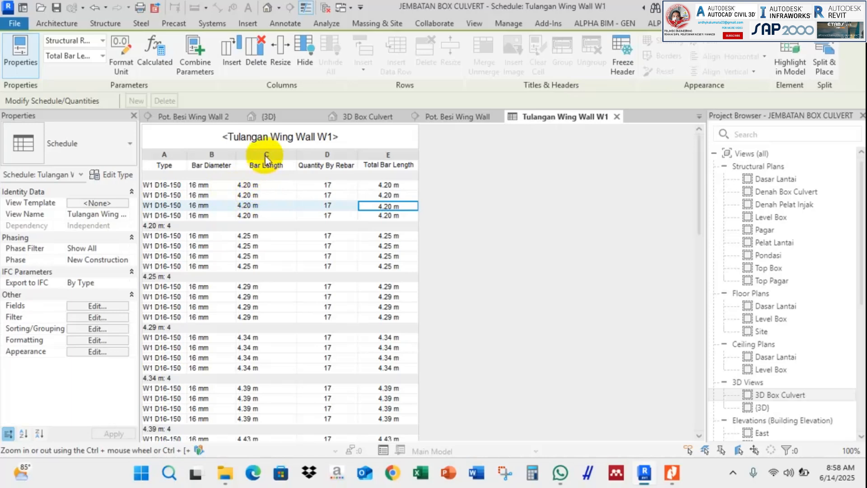
Step: Examine the rows grouped by bar length, from the first group down to the grand total
click(267, 188)
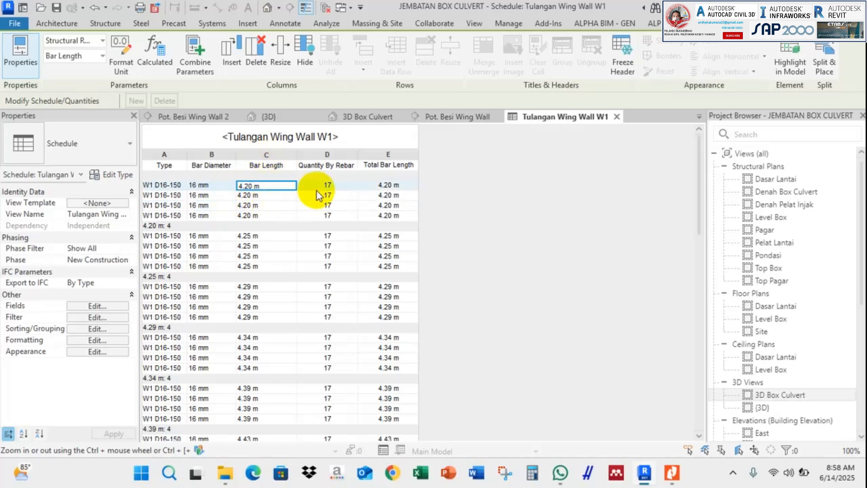
scroll(175, 242, down, 8)
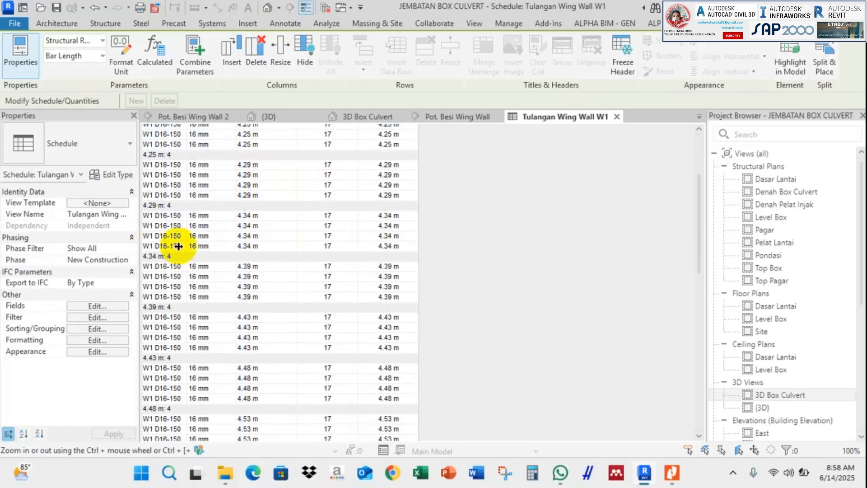
scroll(237, 264, down, 12)
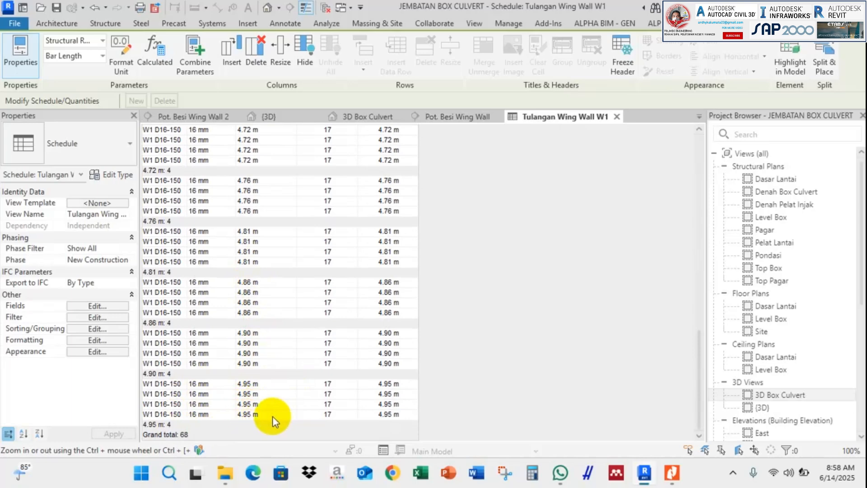
scroll(270, 417, up, 20)
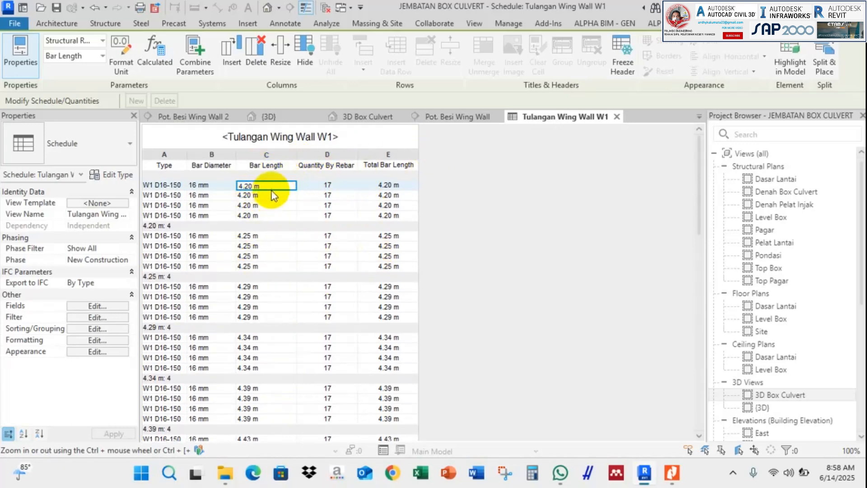
scroll(335, 231, down, 15)
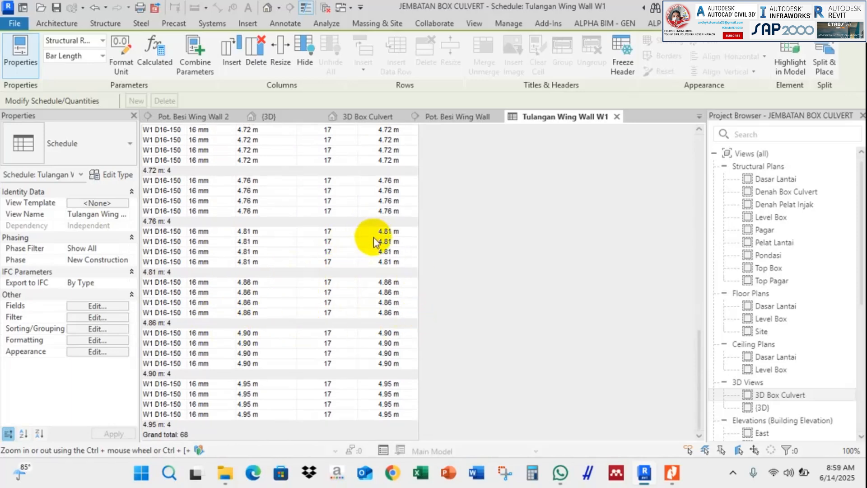
scroll(328, 289, up, 15)
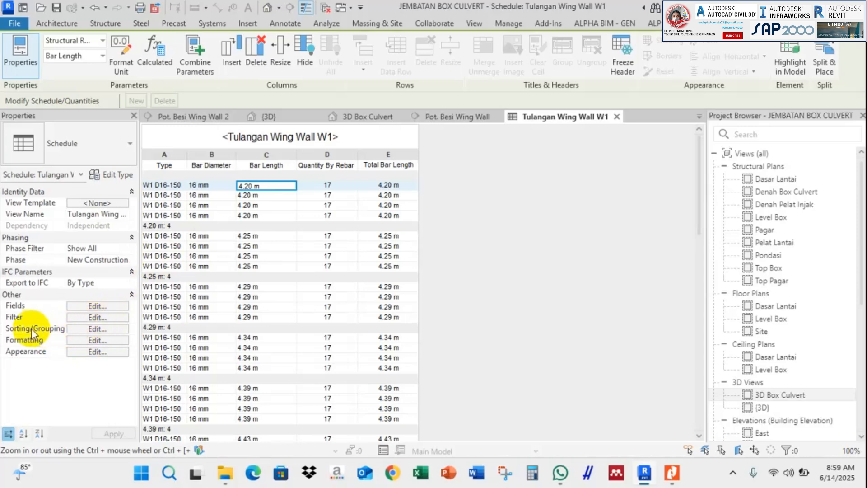
Step: Set the Bar Length field's formatting to Calculate totals
click(101, 340)
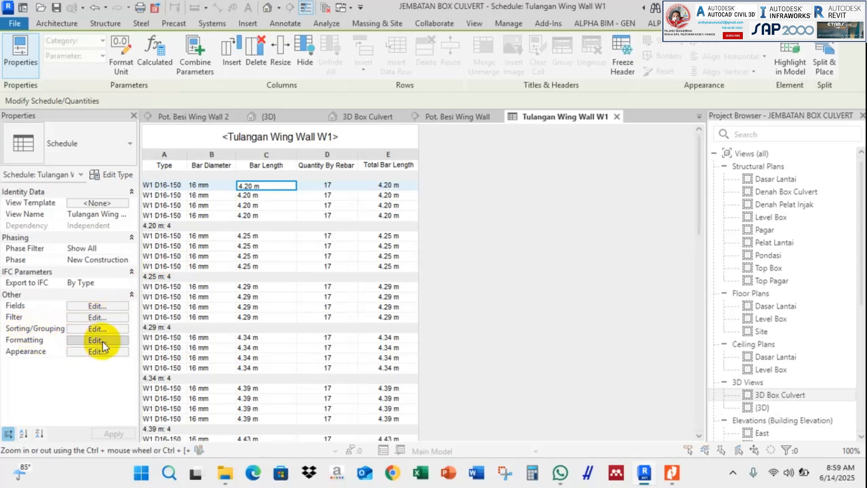
click(494, 121)
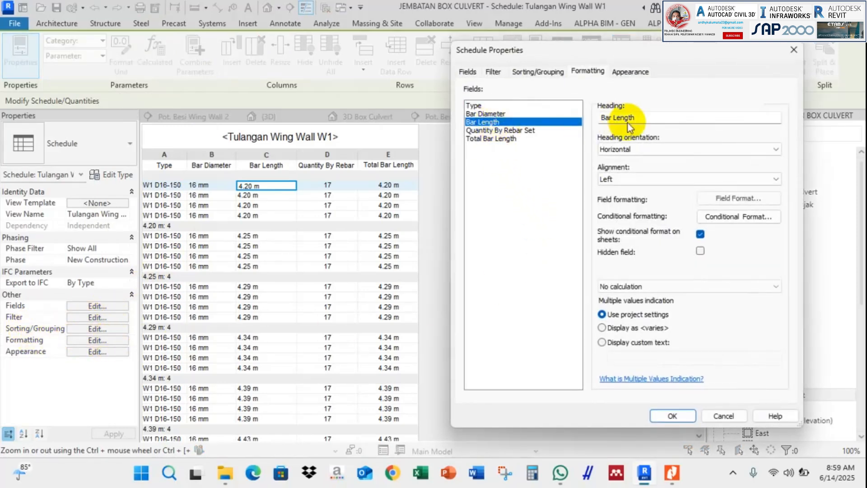
click(616, 285)
click(623, 306)
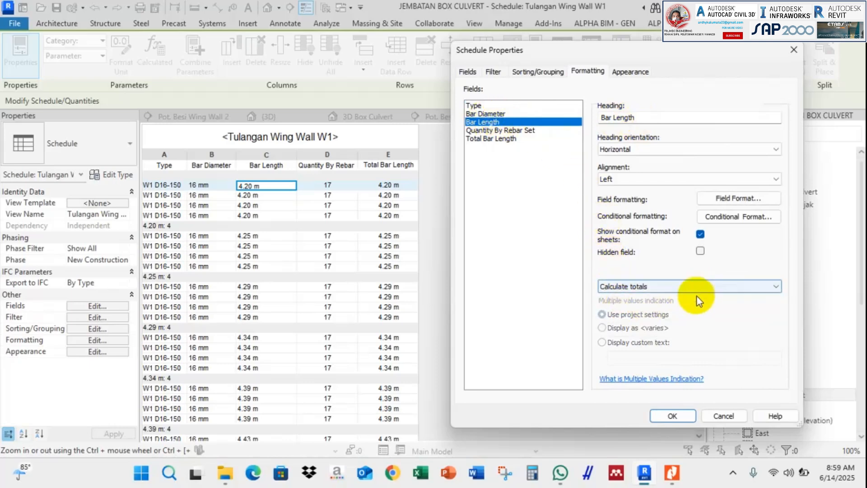
Step: Set the Total Bar Length and Quantity By Rebar Set fields to Calculate totals and apply the schedule formatting
click(501, 138)
click(653, 286)
click(639, 306)
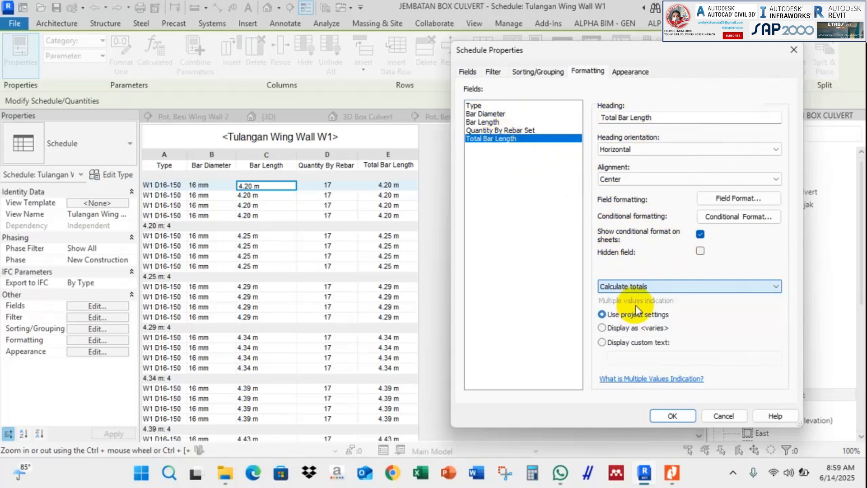
click(521, 130)
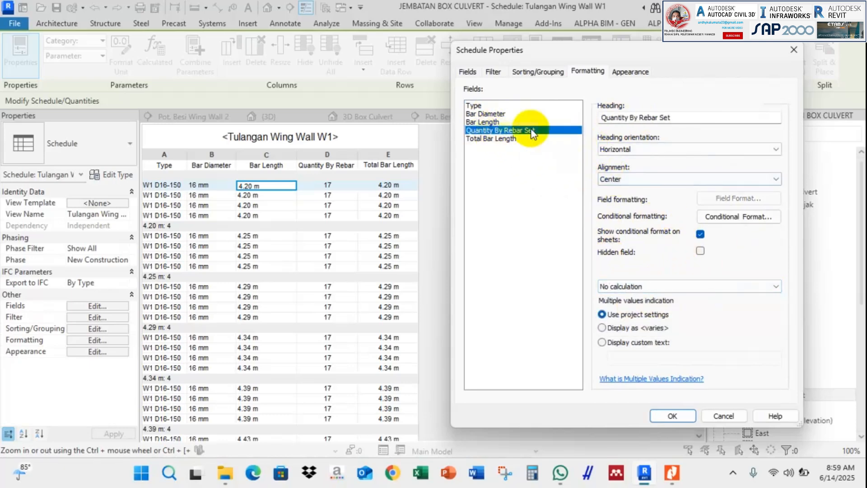
click(673, 286)
click(641, 305)
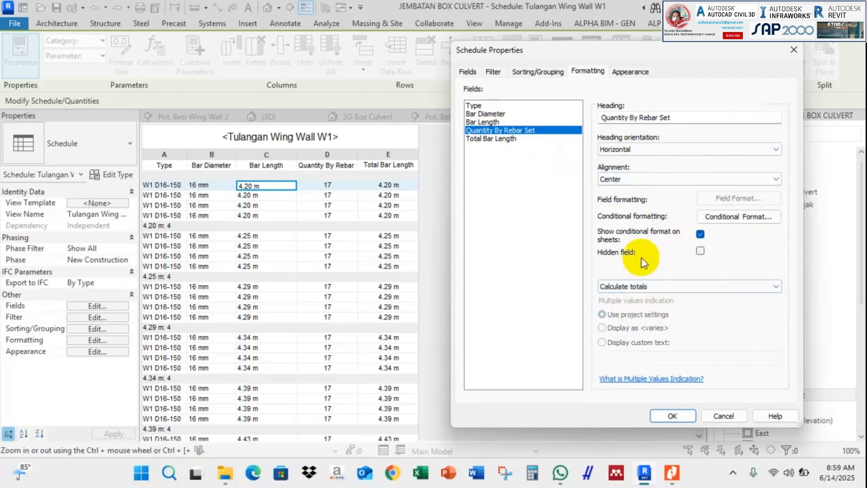
click(492, 121)
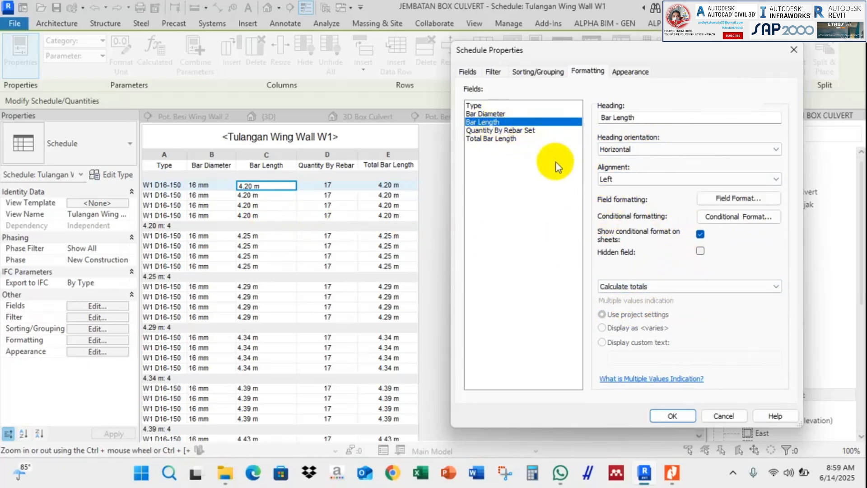
click(506, 130)
click(506, 139)
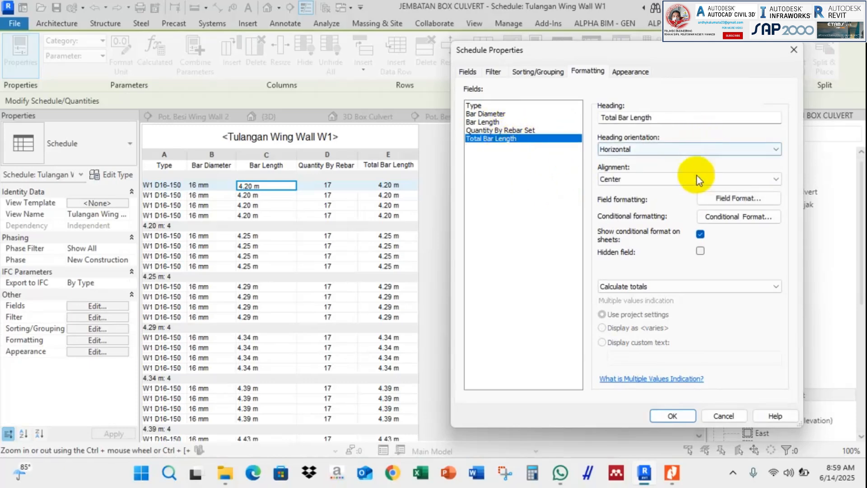
click(677, 416)
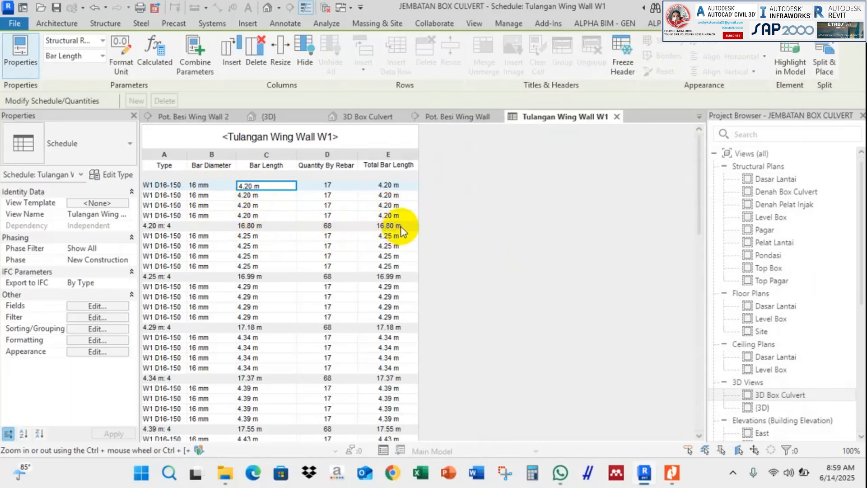
Step: Check the group subtotals down to the grand total, and widen the Type and Bar Diameter columns
scroll(406, 233, down, 10)
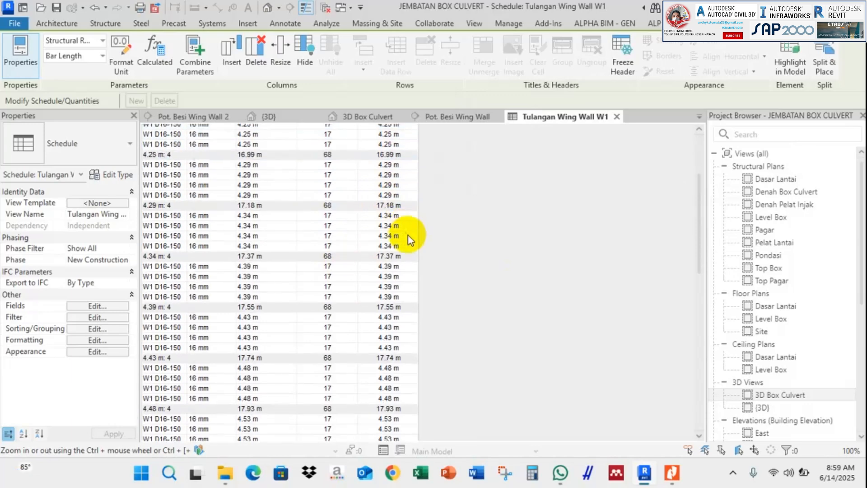
scroll(410, 245, down, 3)
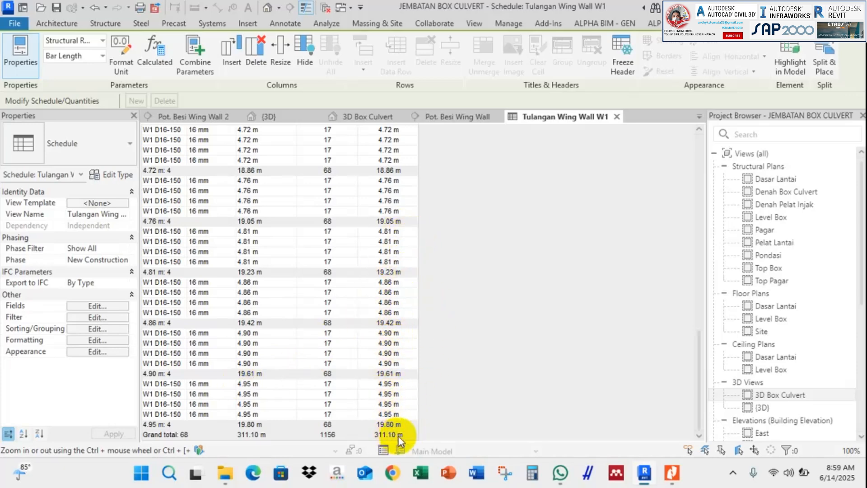
scroll(397, 366, up, 10)
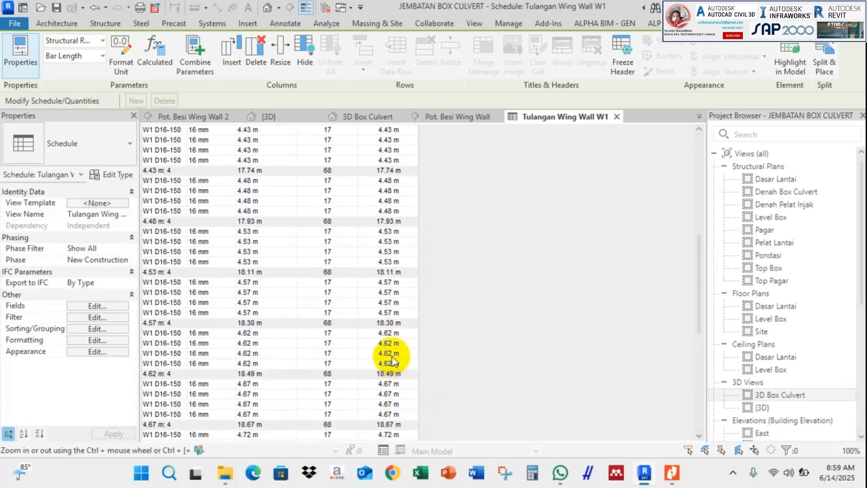
scroll(397, 330, up, 3)
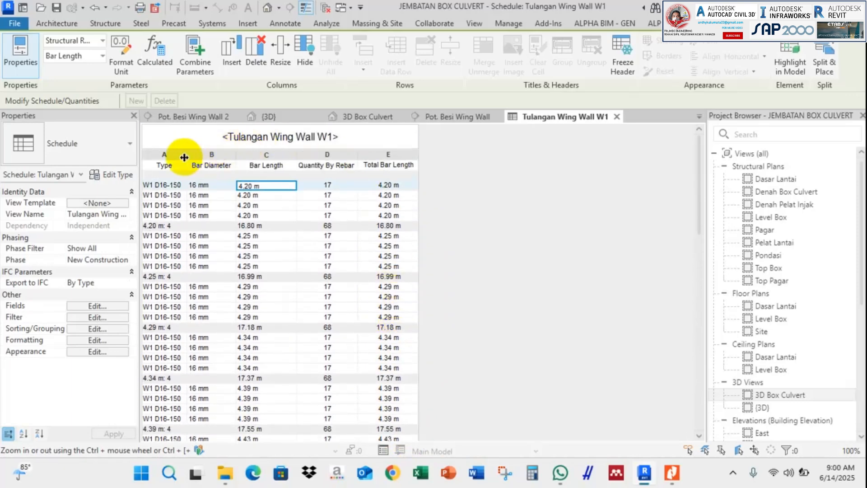
drag(184, 157, 250, 156)
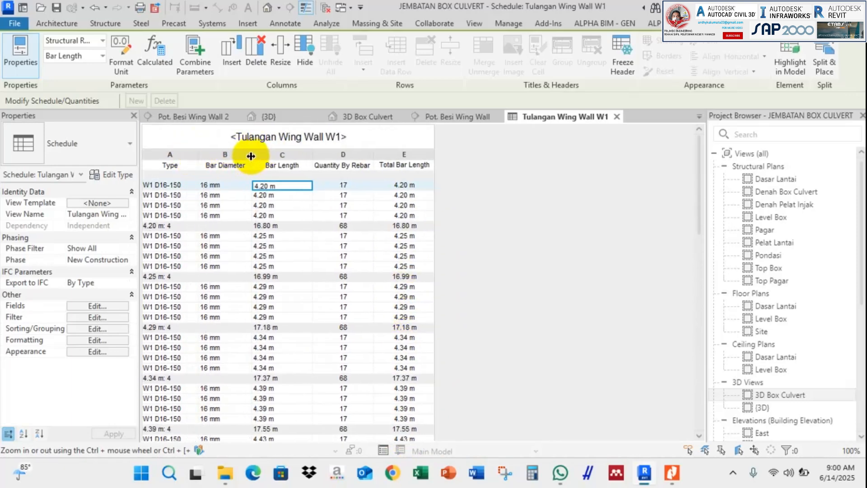
Step: Examine the Bar Diameter, Bar Length, Quantity By Rebar Set and Total Bar Length columns down to the grand total
click(234, 154)
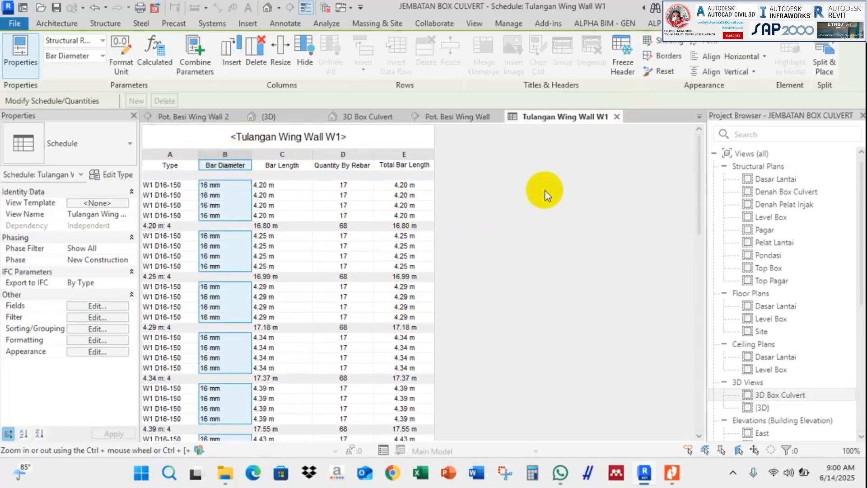
click(284, 158)
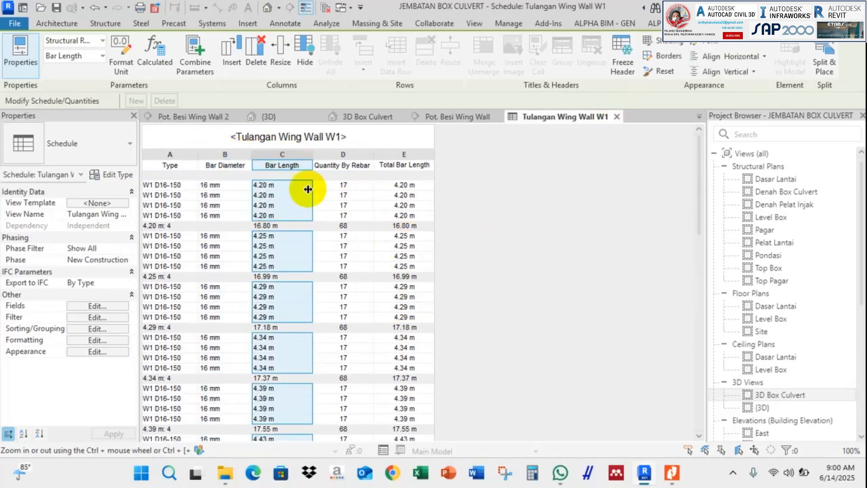
click(335, 158)
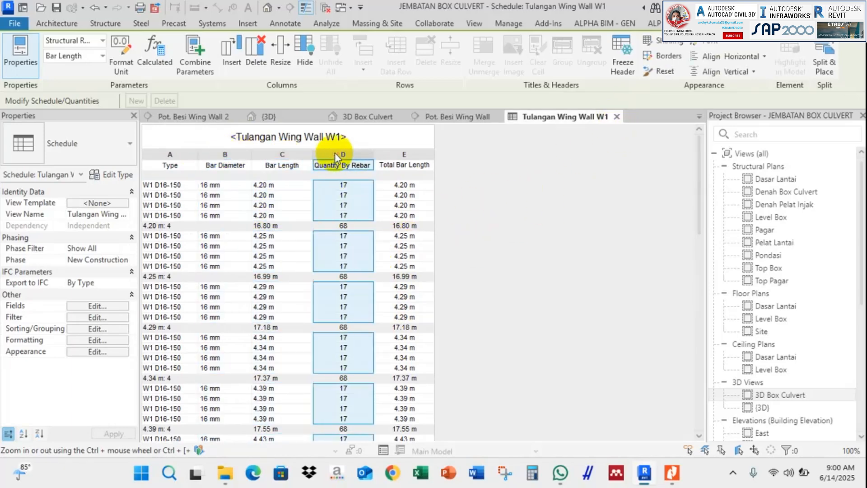
click(413, 155)
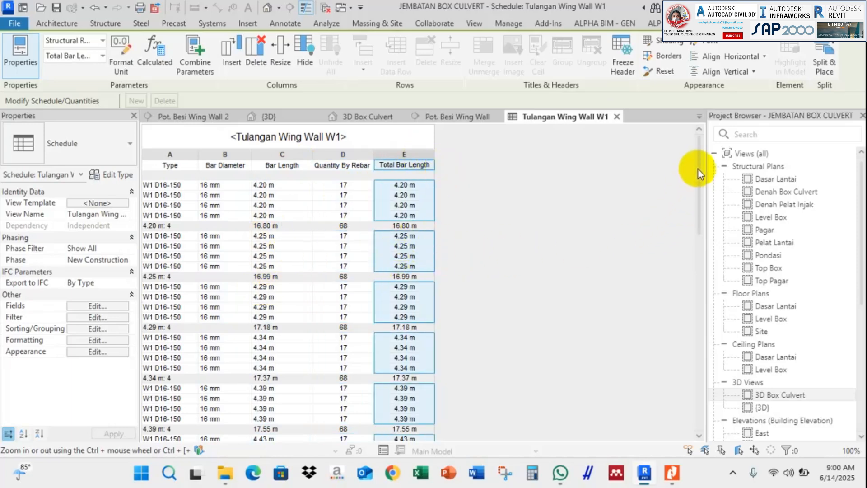
drag(698, 169, 691, 381)
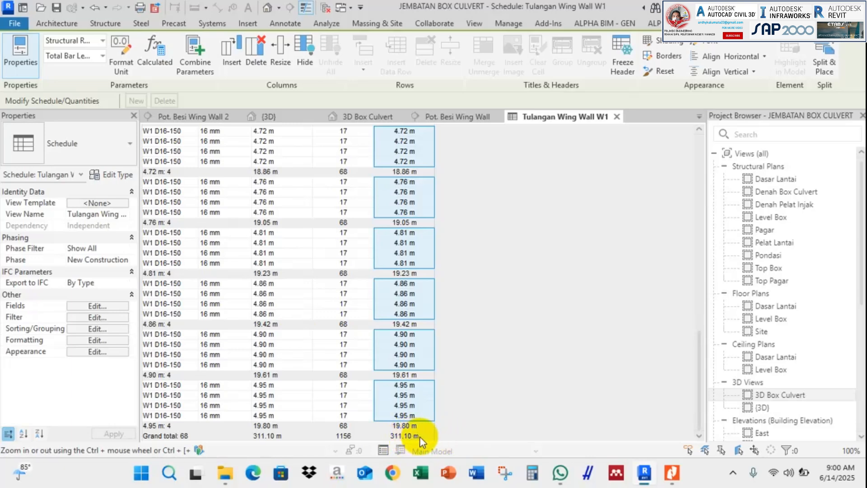
Step: Switch to Calculator, divide the 311.10 m total bar length by 12, enter the rounded-up 26, and close Calculator
click(533, 472)
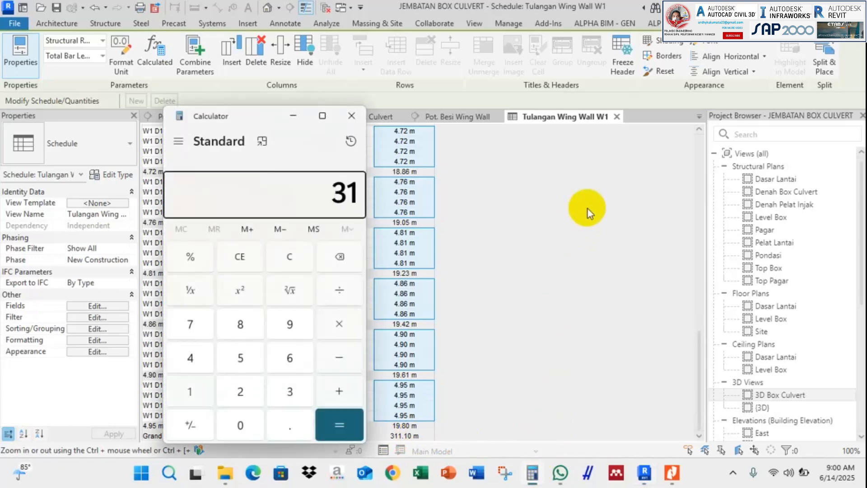
text(311.10/12)
key(Return)
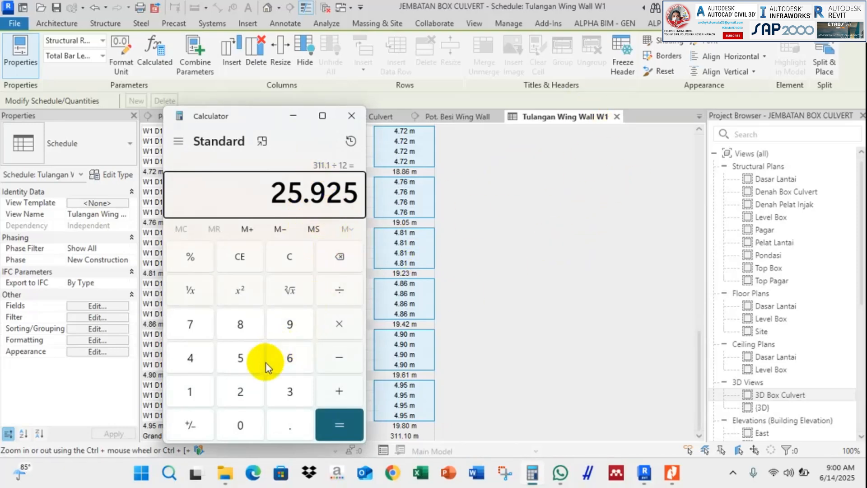
click(245, 389)
click(285, 359)
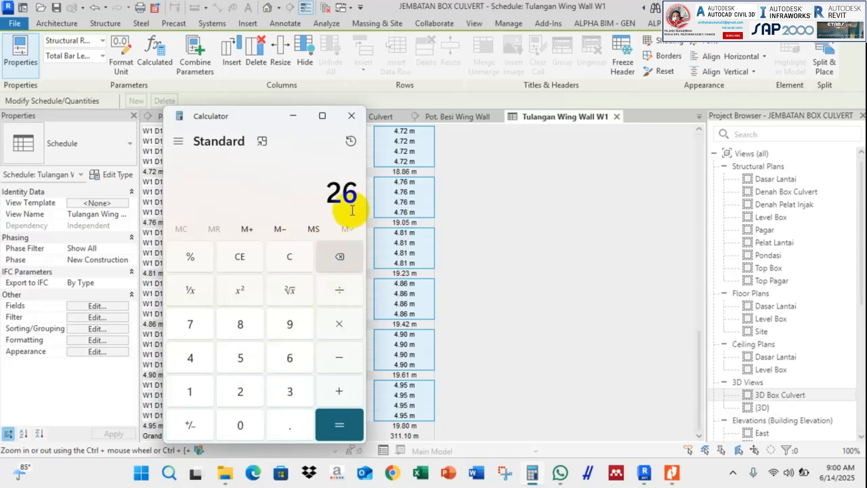
click(351, 118)
Step: Review the schedule's bar-length groups and their quantity and length totals from the first row to the grand total
scroll(424, 280, up, 10)
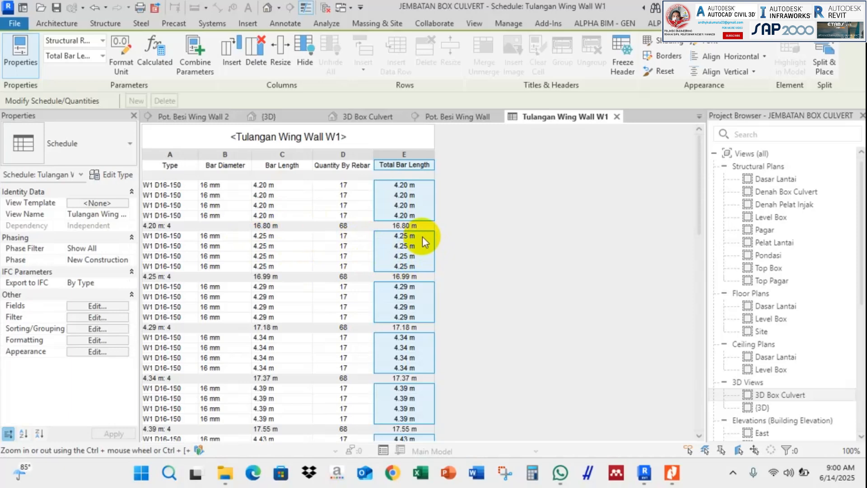
scroll(367, 273, down, 10)
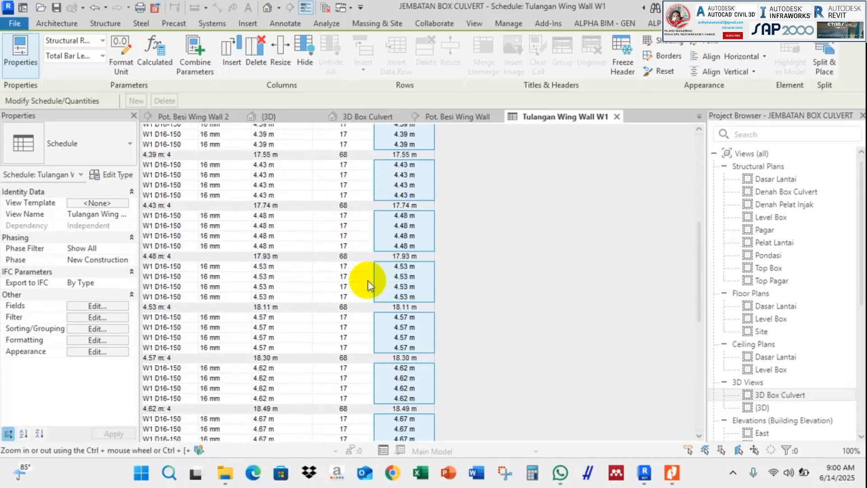
scroll(356, 302, down, 8)
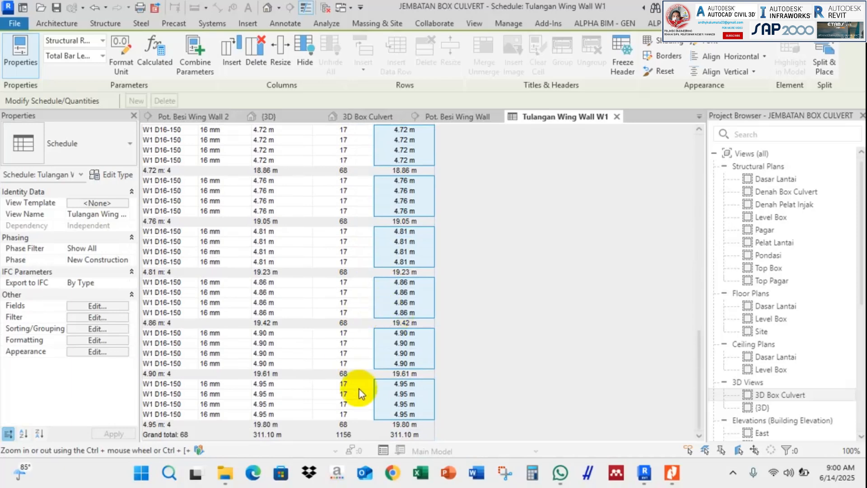
scroll(367, 383, up, 18)
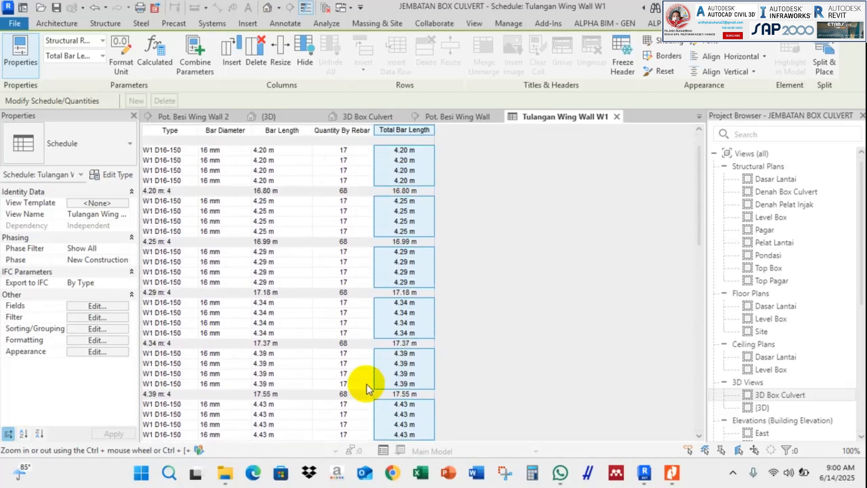
scroll(448, 330, down, 15)
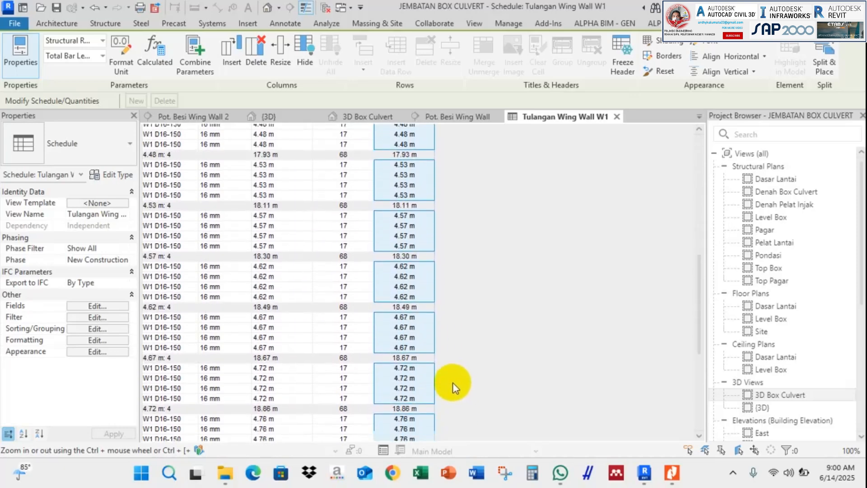
scroll(444, 297, up, 15)
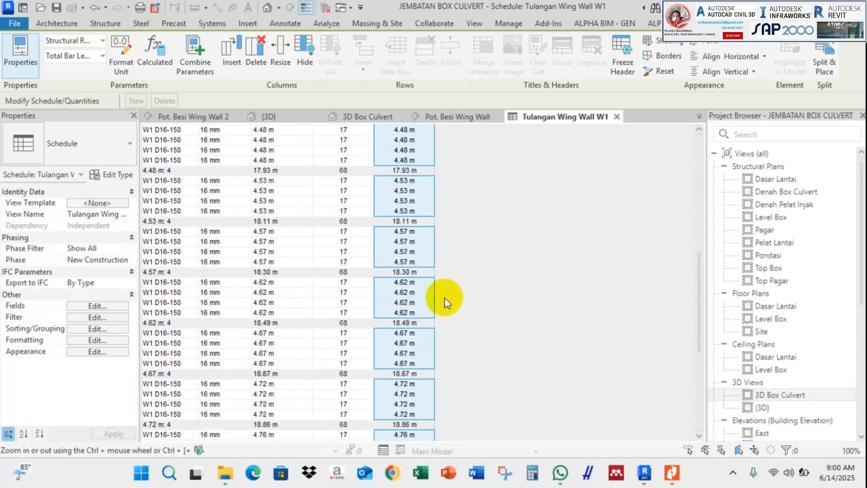
Step: Show the Pot. Besi Wing Wall section, the 3D Box Culvert view and the {3D} view in turn
click(465, 117)
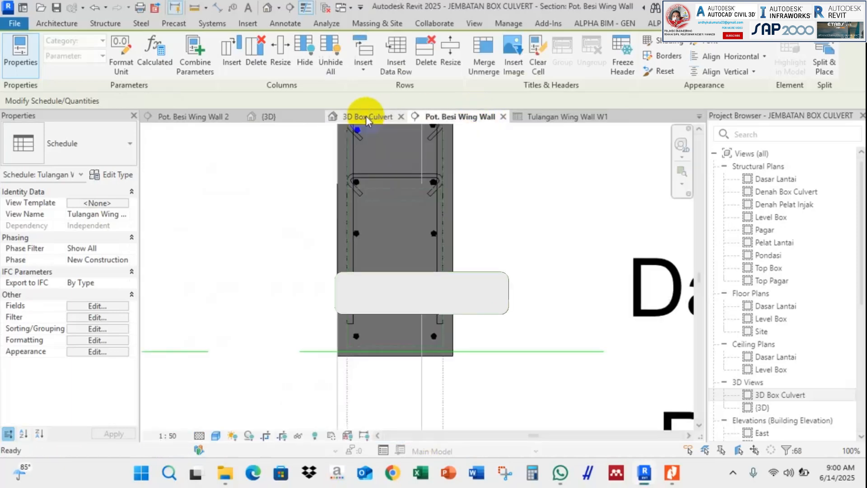
click(371, 117)
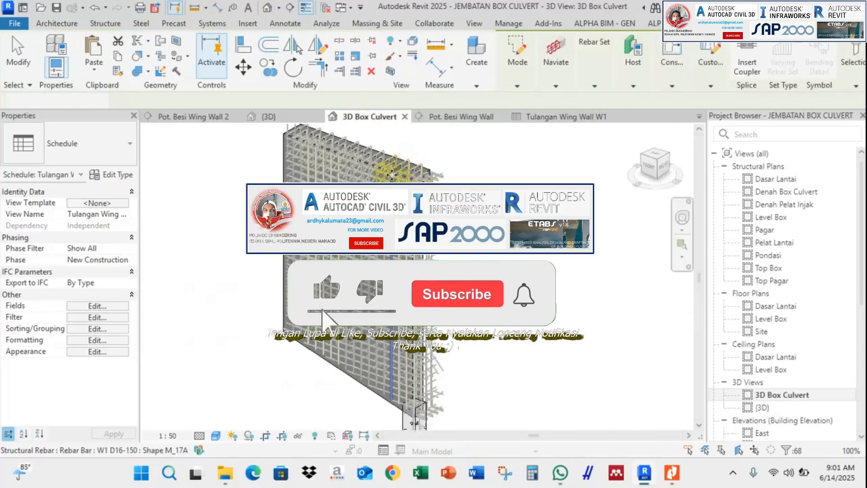
click(269, 117)
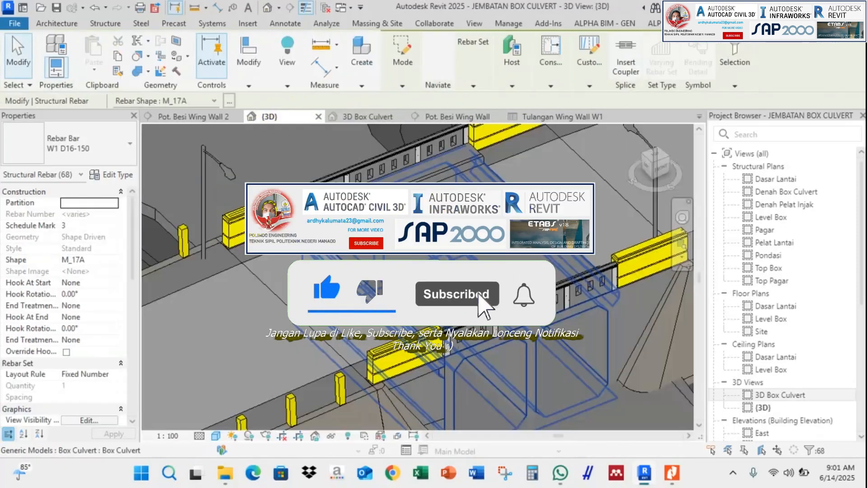